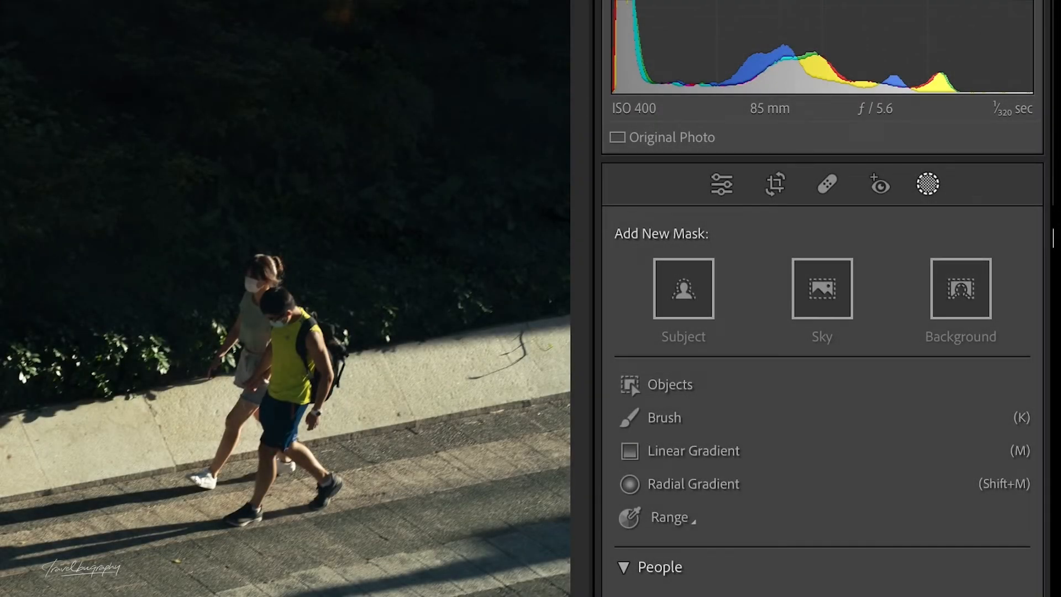
- Create a subject mask for the two pedestrians and raise its exposure slightly
{"action": "left_click", "coordinate": [671, 298]}
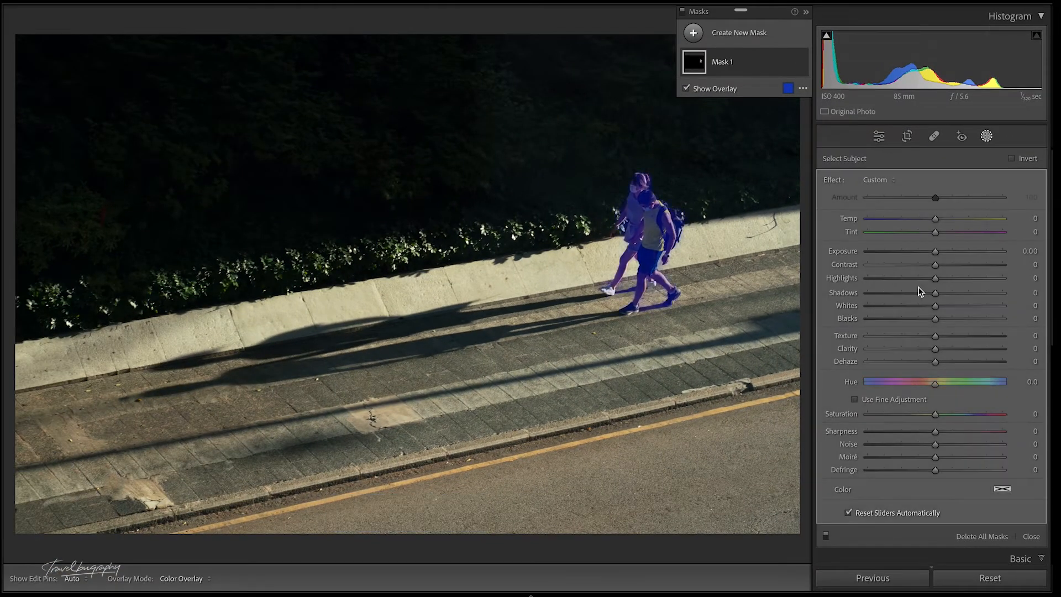
{"action": "mouse_move", "coordinate": [935, 251]}
{"action": "left_mouse_down"}
{"action": "mouse_move", "coordinate": [961, 254]}
{"action": "mouse_move", "coordinate": [949, 255]}
{"action": "left_mouse_up"}
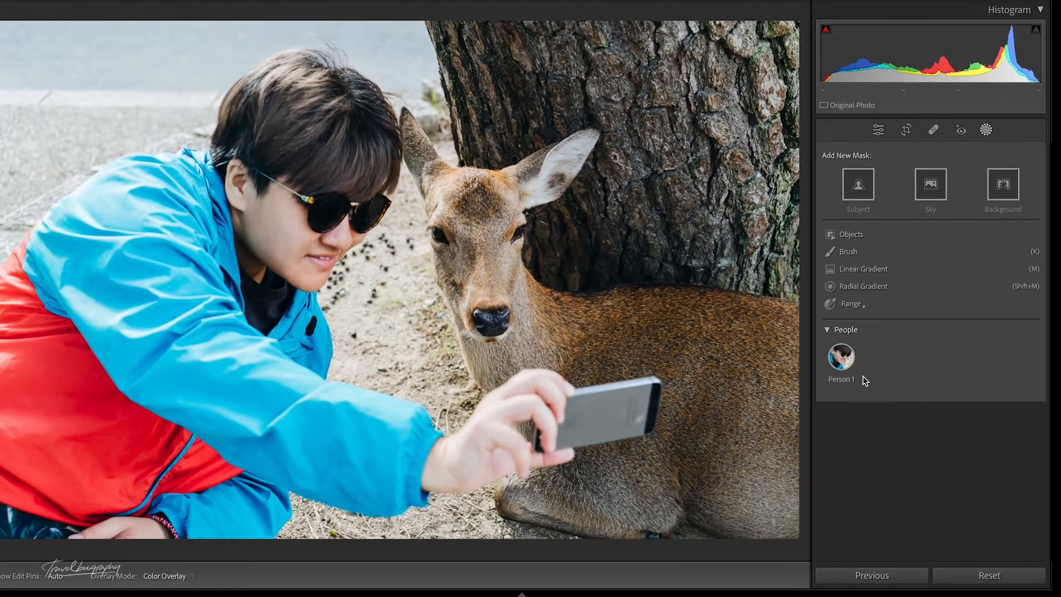
- Create an object mask of the deer by brushing roughly over its head and body
{"action": "mouse_move", "coordinate": [649, 469]}
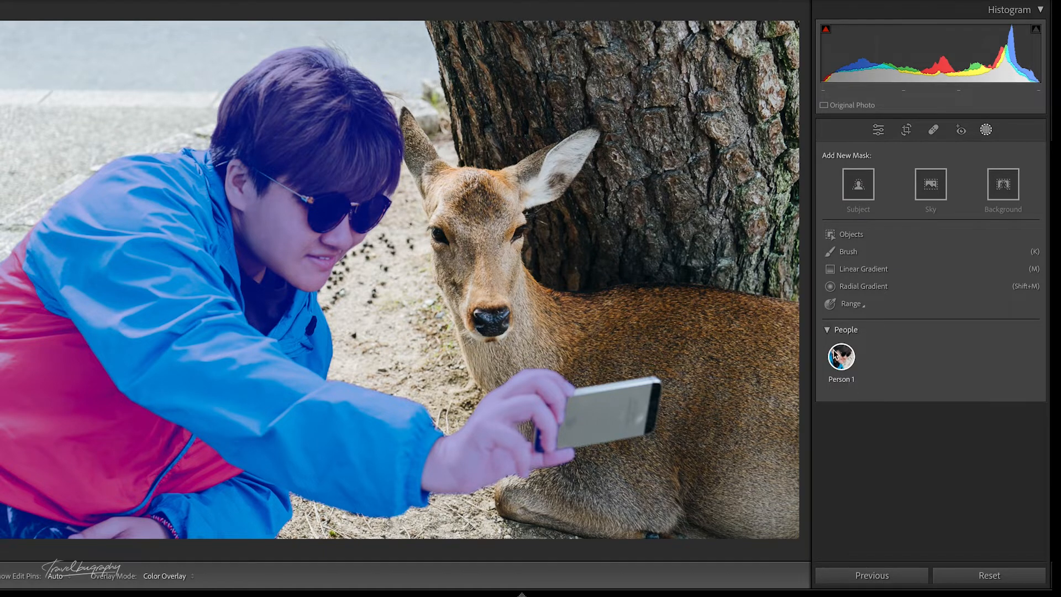
{"action": "mouse_move", "coordinate": [839, 358]}
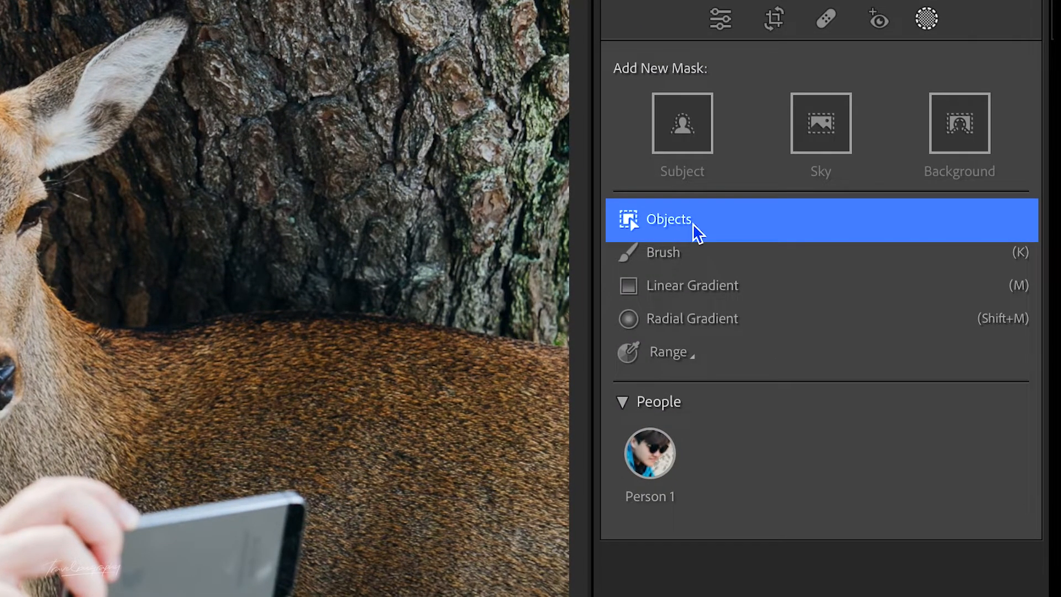
{"action": "left_click", "coordinate": [692, 223]}
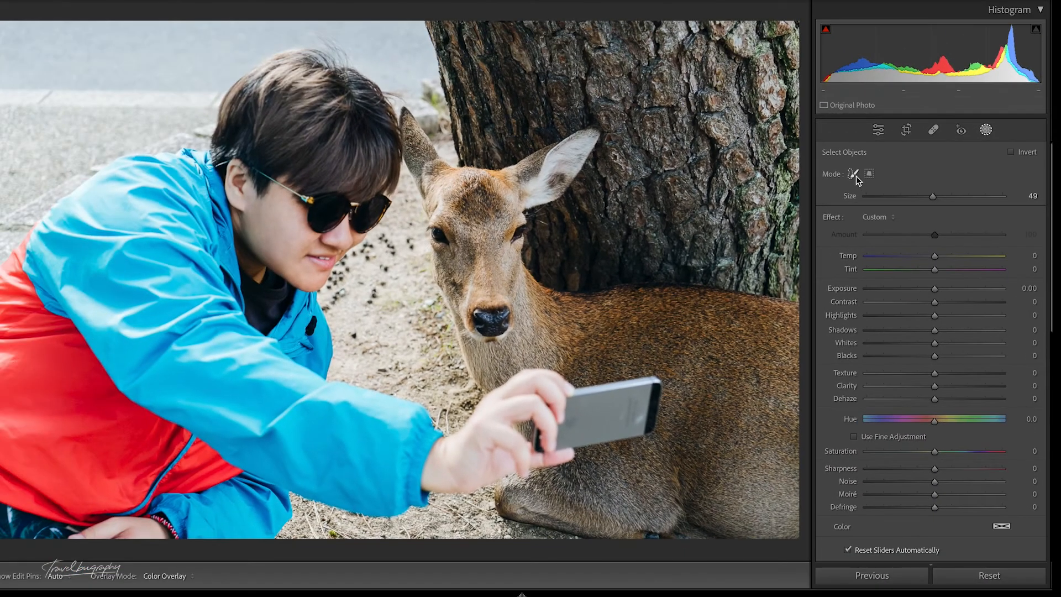
{"action": "mouse_move", "coordinate": [478, 238]}
{"action": "left_mouse_down"}
{"action": "mouse_move", "coordinate": [436, 137]}
{"action": "mouse_move", "coordinate": [570, 167]}
{"action": "mouse_move", "coordinate": [476, 318]}
{"action": "mouse_move", "coordinate": [501, 360]}
{"action": "mouse_move", "coordinate": [727, 331]}
{"action": "mouse_move", "coordinate": [772, 433]}
{"action": "mouse_move", "coordinate": [698, 534]}
{"action": "mouse_move", "coordinate": [533, 518]}
{"action": "mouse_move", "coordinate": [550, 398]}
{"action": "mouse_move", "coordinate": [711, 420]}
{"action": "mouse_move", "coordinate": [625, 458]}
{"action": "left_mouse_up"}
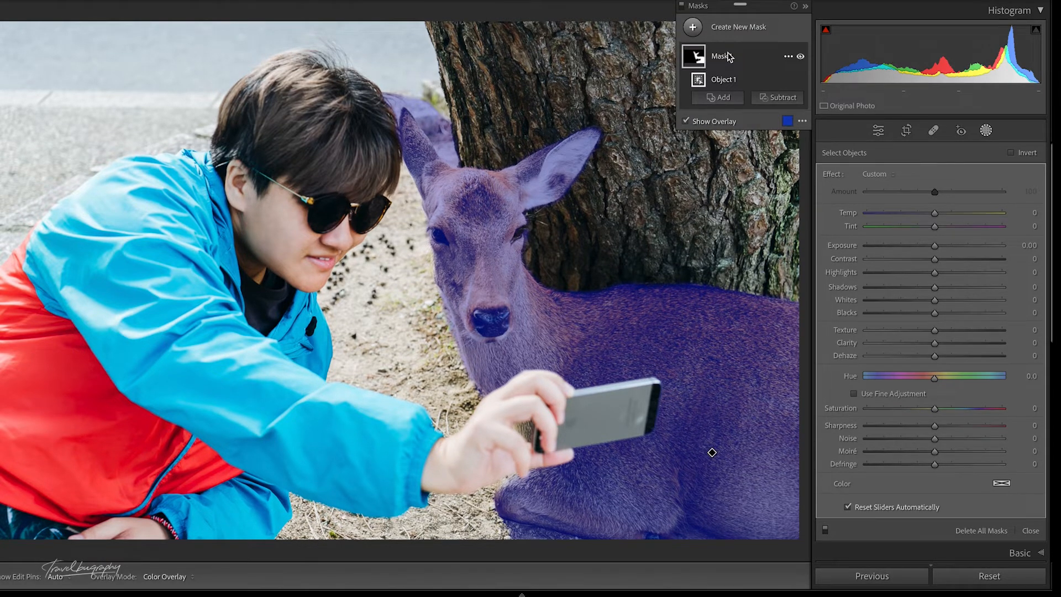
- Rename the deer's mask as deer
{"action": "double_click", "coordinate": [725, 57]}
{"action": "type", "text": "deer"}
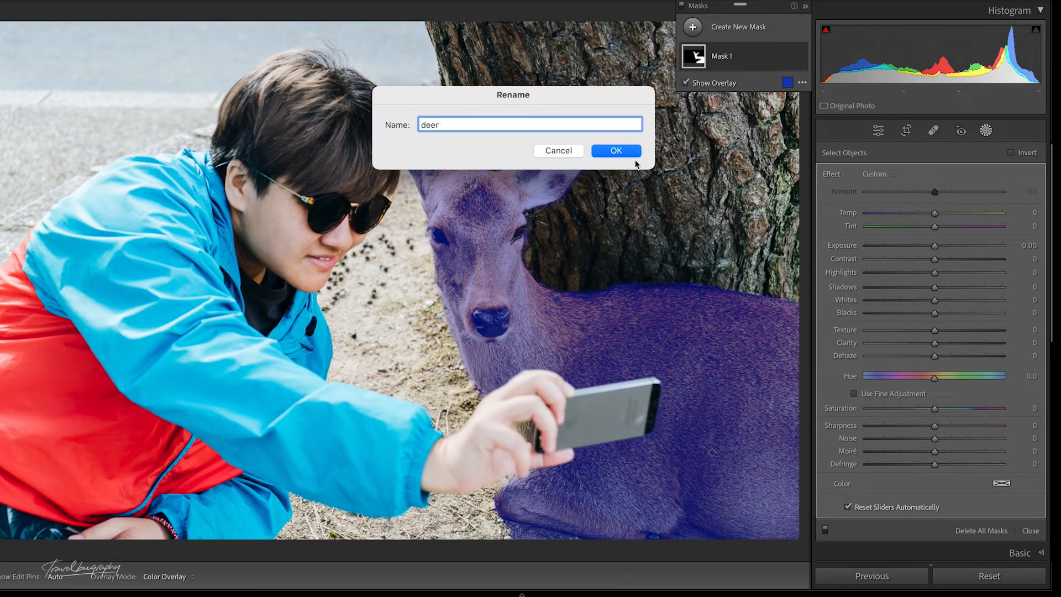
{"action": "key", "text": "Return"}
- Subtract the stray area behind the deer's ear from the deer mask with a brush
{"action": "left_click", "coordinate": [732, 54]}
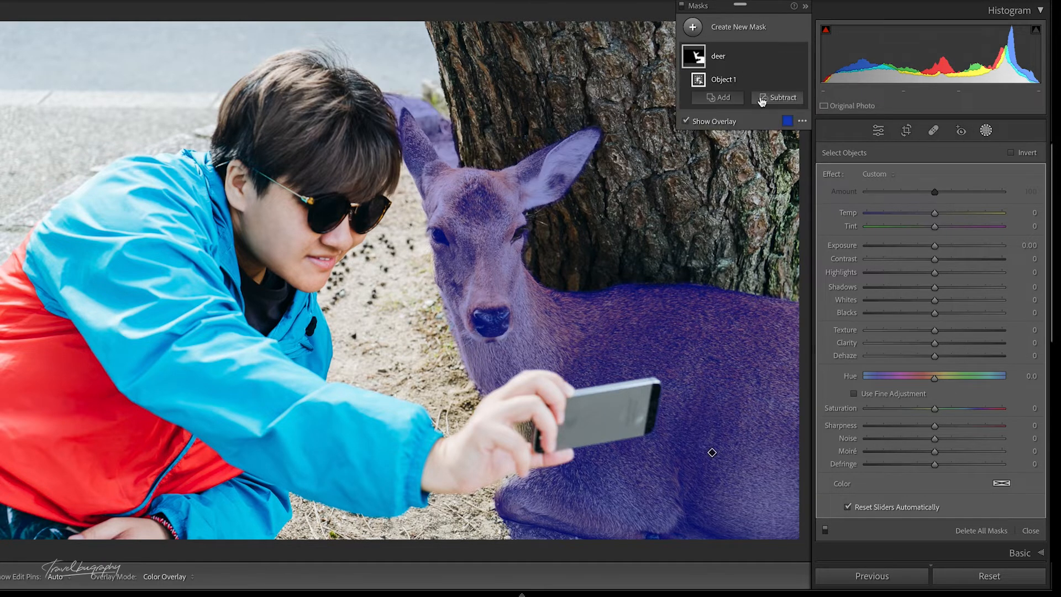
{"action": "left_click", "coordinate": [774, 97]}
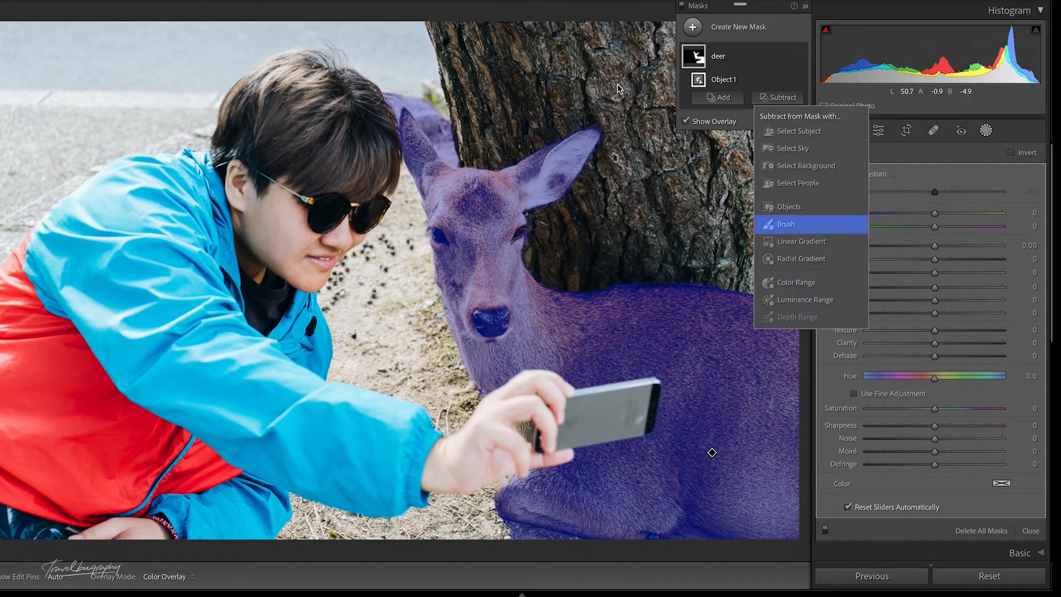
{"action": "left_click", "coordinate": [785, 225]}
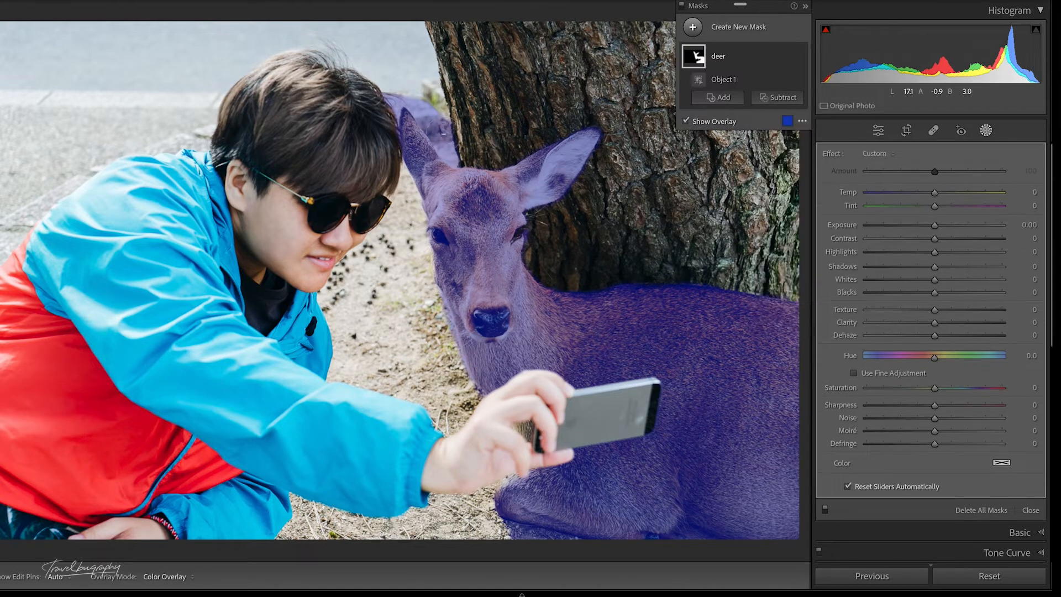
{"action": "left_click_drag", "start_coordinate": [872, 186], "coordinate": [869, 184]}
{"action": "mouse_move", "coordinate": [417, 122]}
{"action": "left_mouse_down"}
{"action": "mouse_move", "coordinate": [446, 126]}
{"action": "mouse_move", "coordinate": [456, 156]}
{"action": "mouse_move", "coordinate": [435, 131]}
{"action": "mouse_move", "coordinate": [440, 115]}
{"action": "mouse_move", "coordinate": [443, 128]}
{"action": "mouse_move", "coordinate": [413, 92]}
{"action": "mouse_move", "coordinate": [391, 98]}
{"action": "mouse_move", "coordinate": [428, 124]}
{"action": "mouse_move", "coordinate": [397, 100]}
{"action": "mouse_move", "coordinate": [395, 116]}
{"action": "mouse_move", "coordinate": [385, 95]}
{"action": "mouse_move", "coordinate": [412, 98]}
{"action": "mouse_move", "coordinate": [420, 119]}
{"action": "mouse_move", "coordinate": [442, 128]}
{"action": "left_mouse_up"}
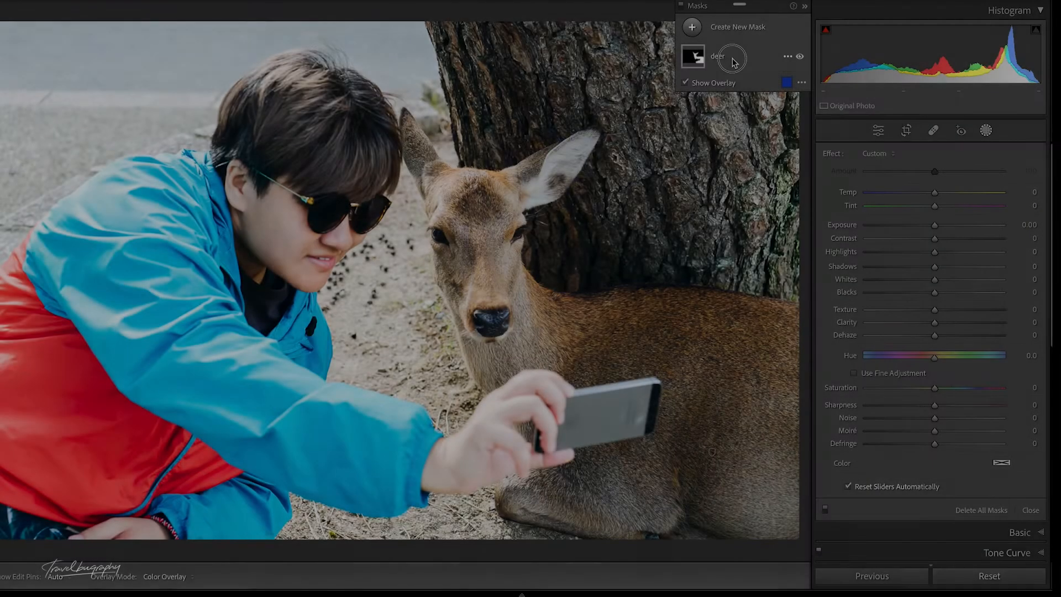
{"action": "left_click", "coordinate": [728, 57]}
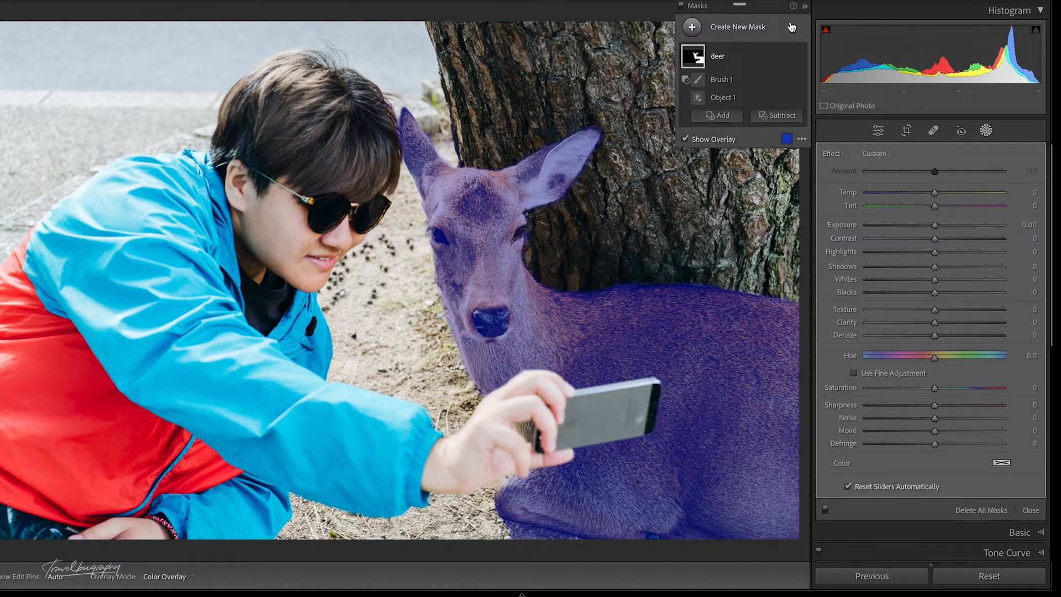
- Start a new Select People mask and choose Person 1
{"action": "left_click", "coordinate": [723, 33]}
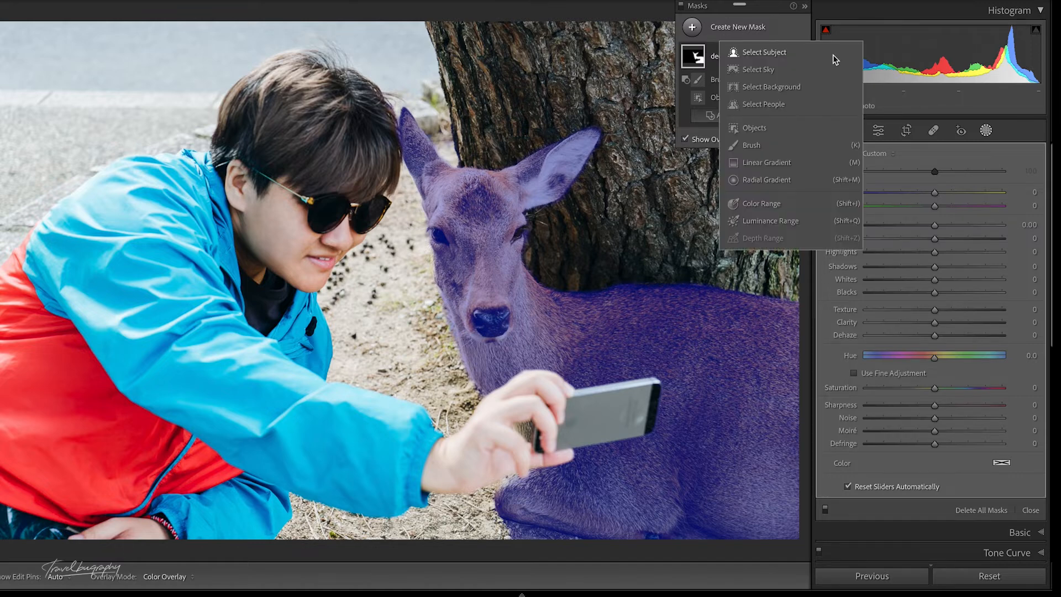
{"action": "left_click", "coordinate": [813, 108]}
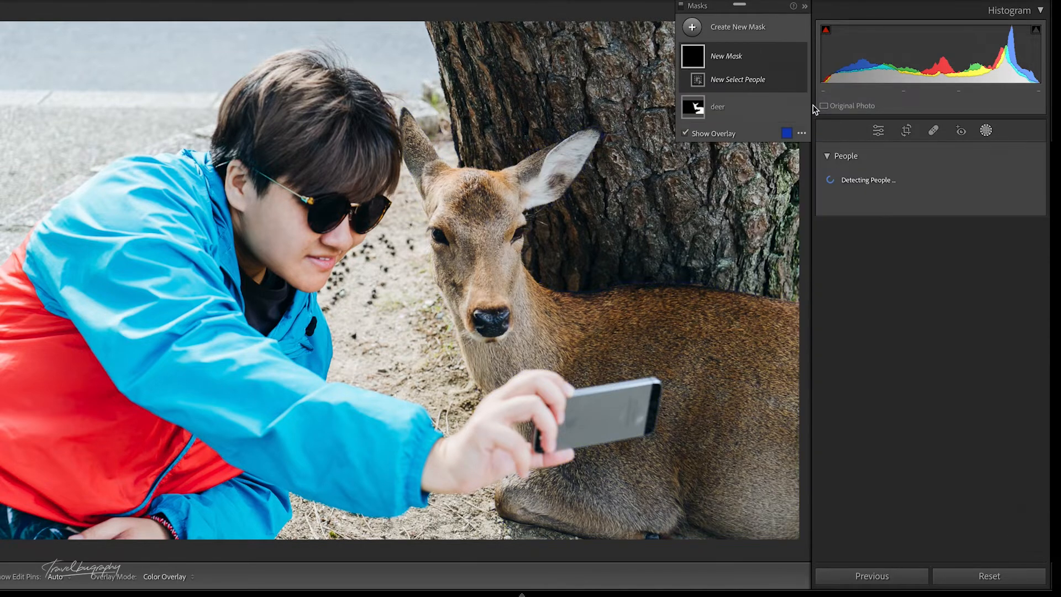
{"action": "mouse_move", "coordinate": [849, 187]}
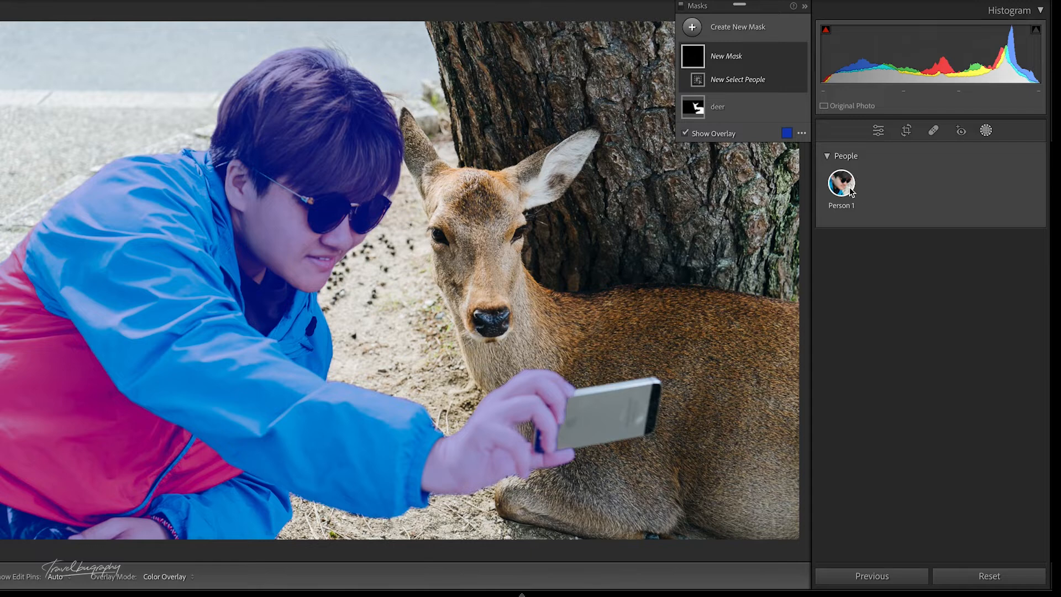
{"action": "left_click", "coordinate": [850, 191]}
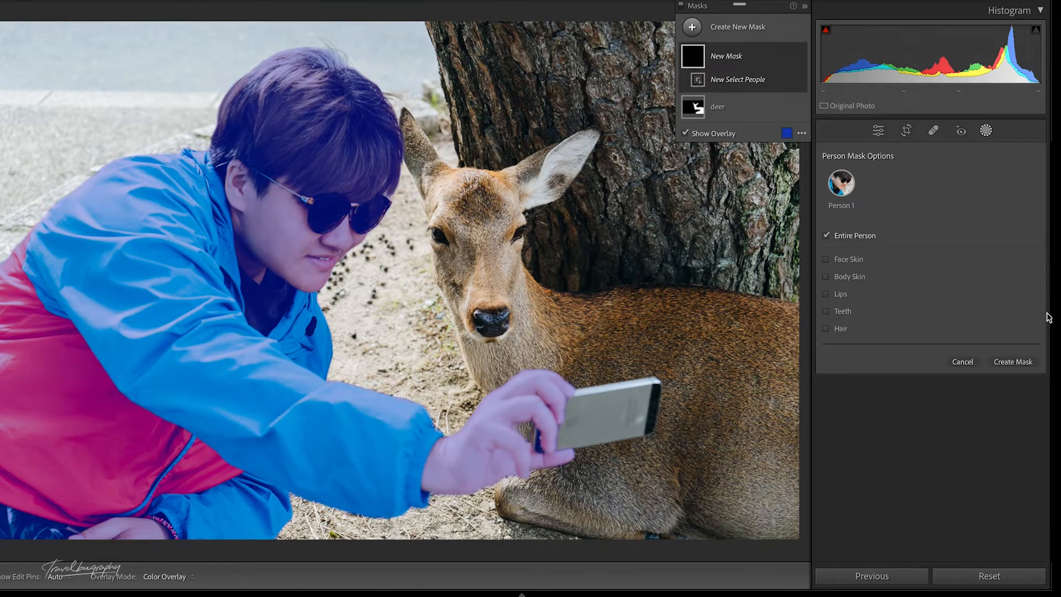
- Limit the person mask to Face Skin, Body Skin and Teeth instead of the entire person, and create it as one mask
{"action": "left_click", "coordinate": [826, 235]}
{"action": "left_click", "coordinate": [826, 311]}
{"action": "left_click", "coordinate": [826, 328]}
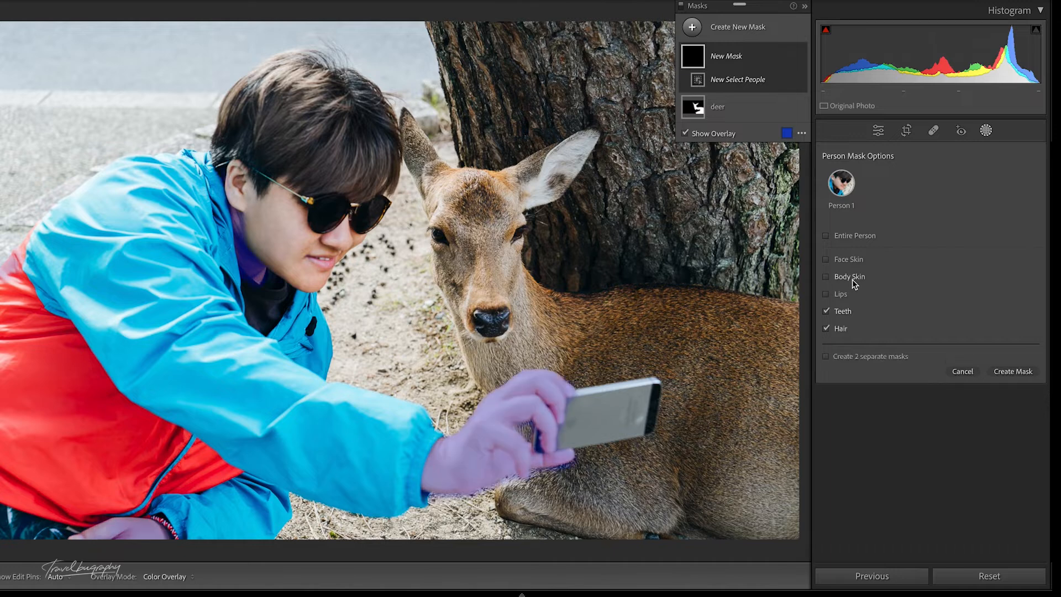
{"action": "left_click", "coordinate": [852, 277]}
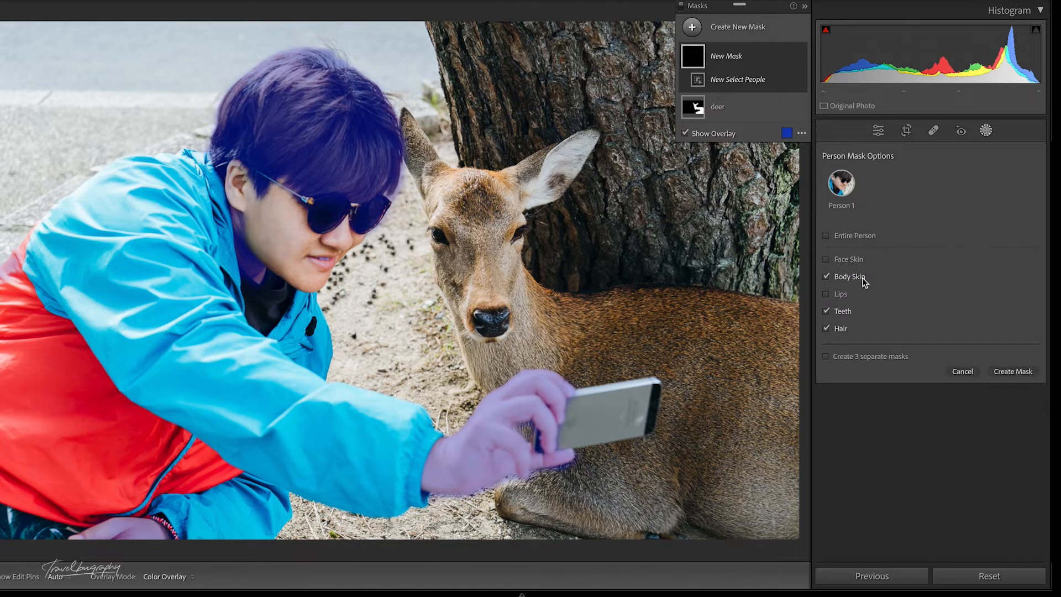
{"action": "left_click", "coordinate": [837, 331]}
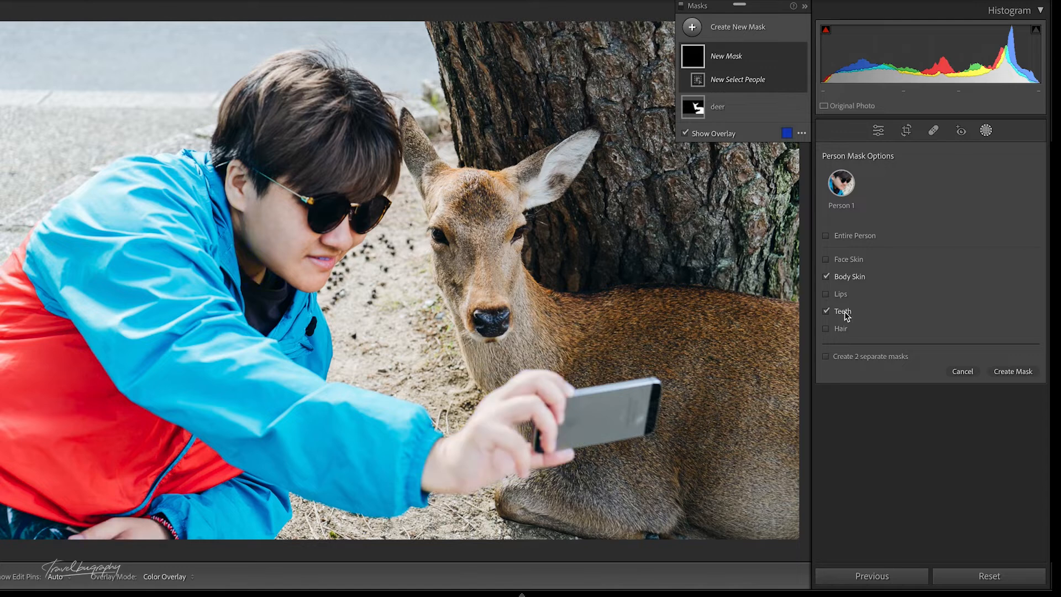
{"action": "left_click", "coordinate": [845, 260]}
{"action": "left_click", "coordinate": [1013, 374]}
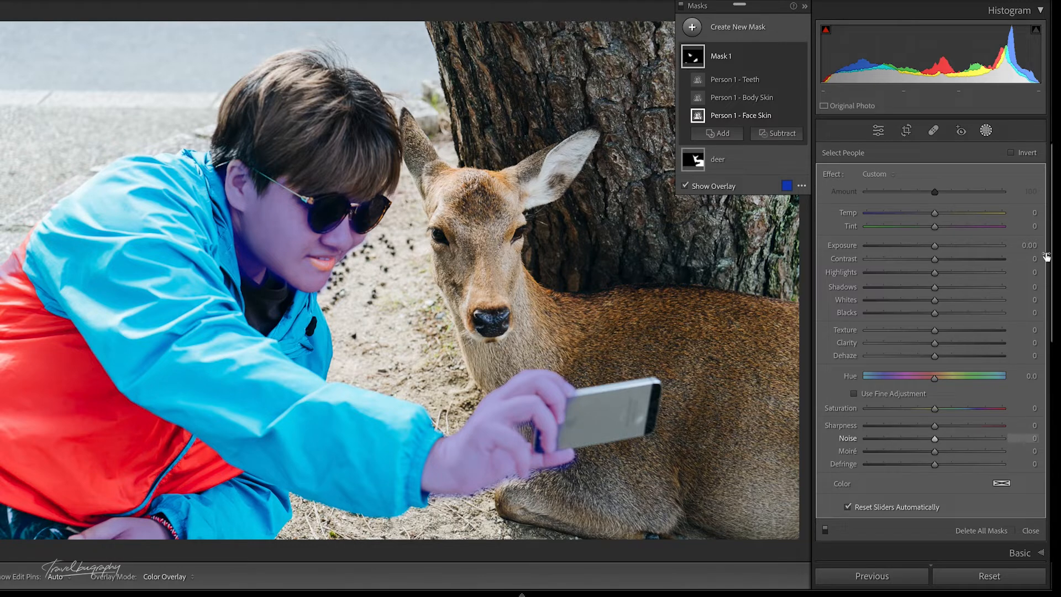
- Set the skin and teeth mask's Temp to 22 and Exposure to 0.16
{"action": "left_click", "coordinate": [757, 100]}
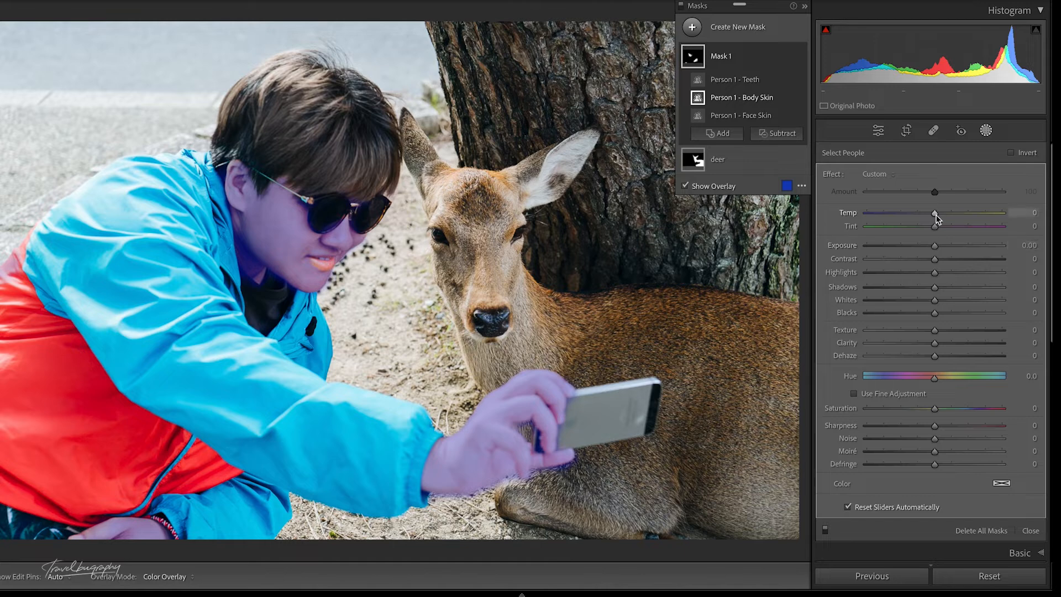
{"action": "left_click_drag", "start_coordinate": [936, 214], "coordinate": [936, 249]}
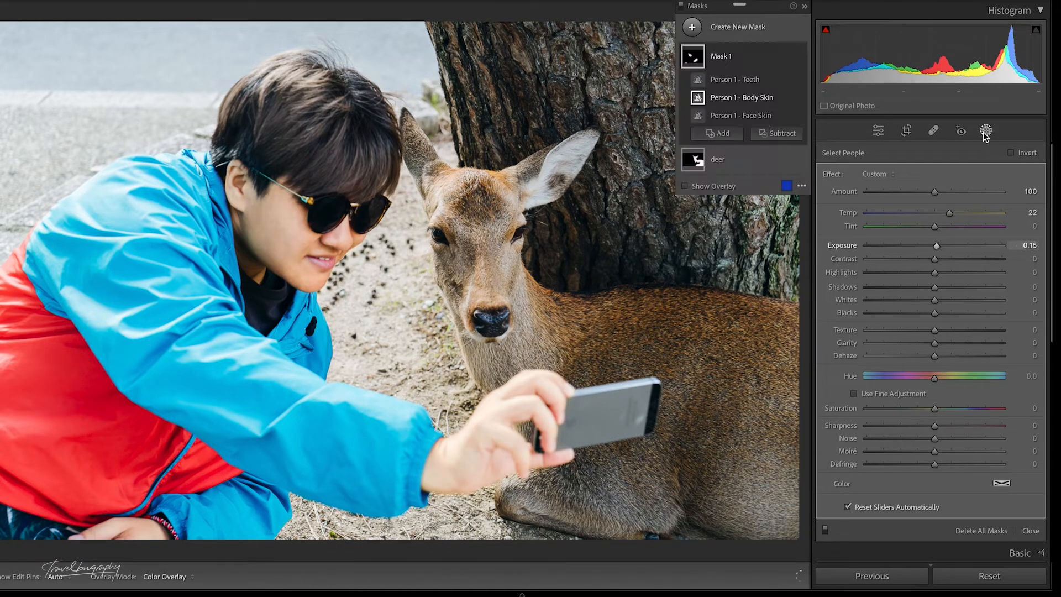
{"action": "left_click", "coordinate": [761, 119]}
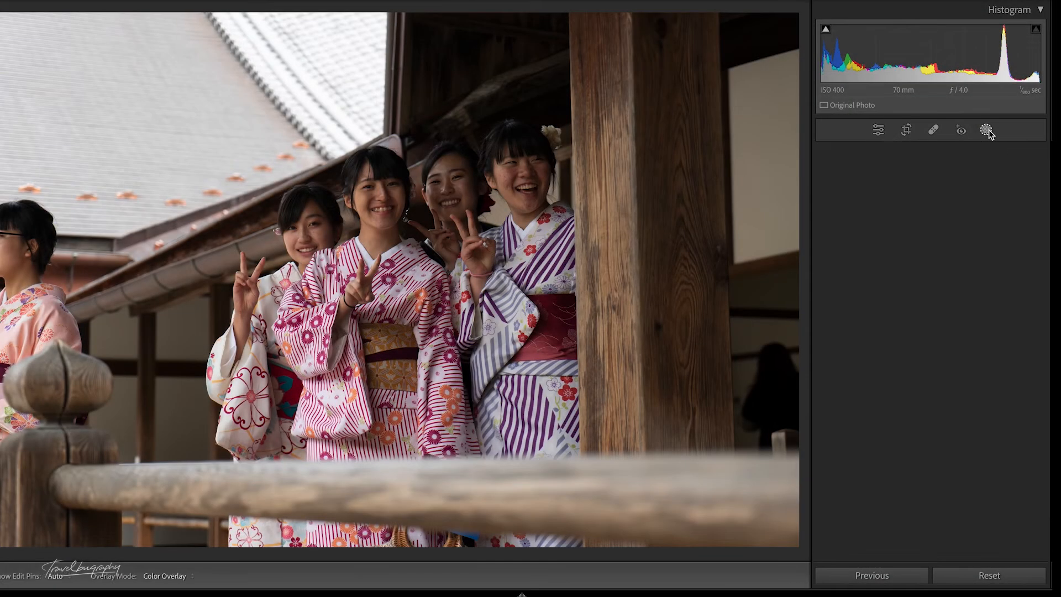
- Start masking the kimono group photo and choose Person 3's Lips and Teeth as separate masks
{"action": "left_click", "coordinate": [987, 131]}
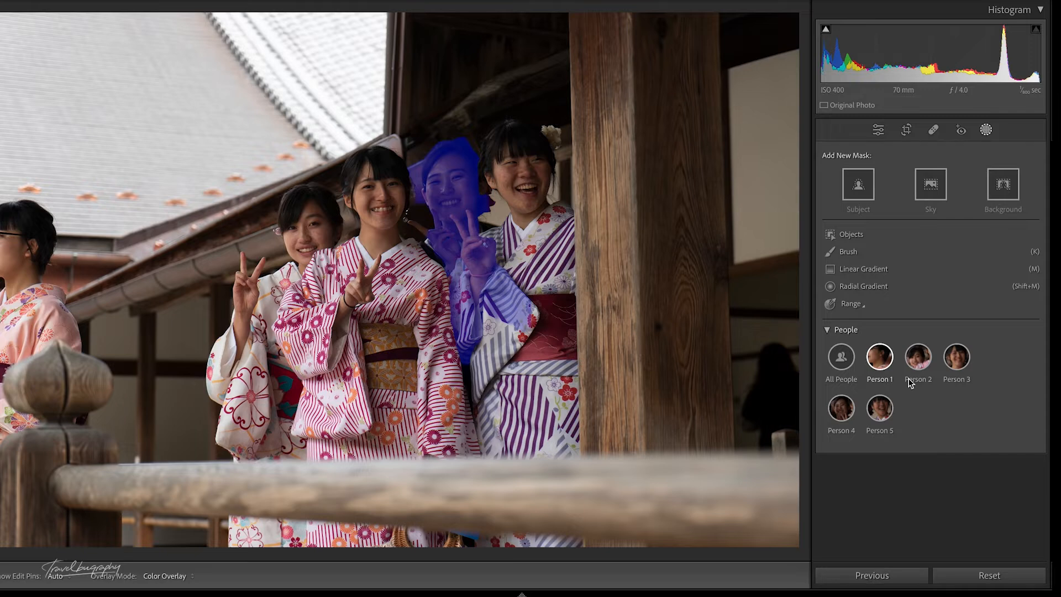
{"action": "left_click", "coordinate": [964, 362]}
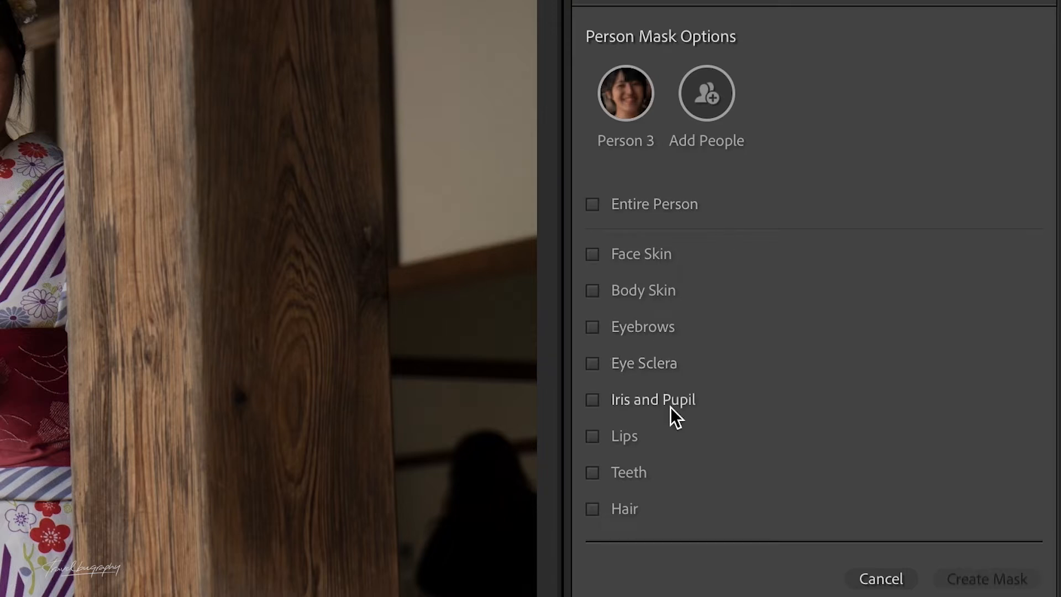
{"action": "left_click", "coordinate": [629, 444]}
{"action": "left_click", "coordinate": [632, 478]}
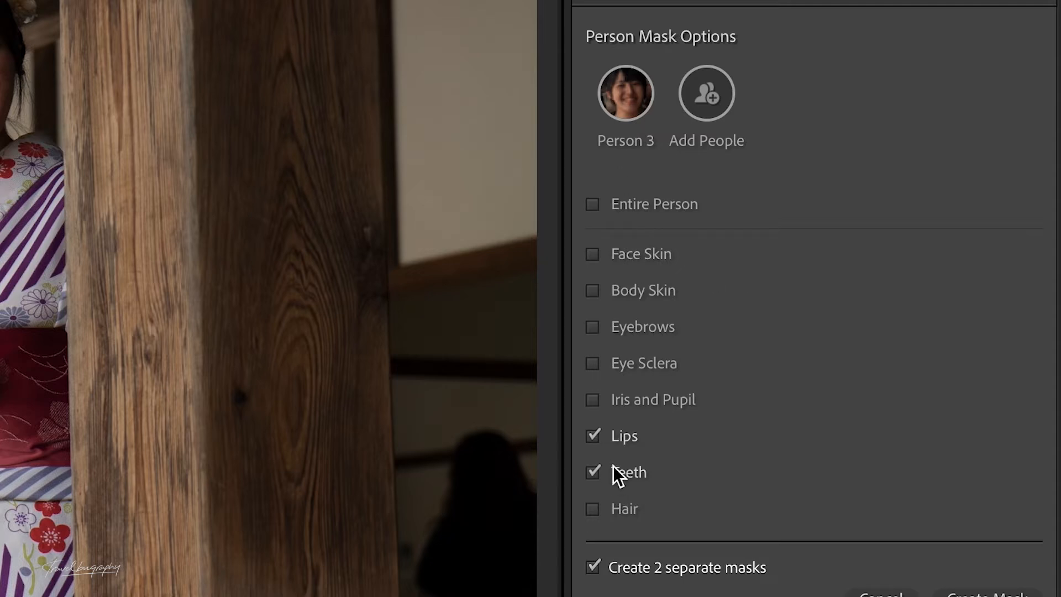
- Add Person 2, Person 4 and Person 5 to the people mask selection, leaving Person 1 out
{"action": "left_click", "coordinate": [707, 102]}
{"action": "left_click", "coordinate": [606, 412]}
{"action": "left_click", "coordinate": [606, 338]}
{"action": "left_click", "coordinate": [606, 115]}
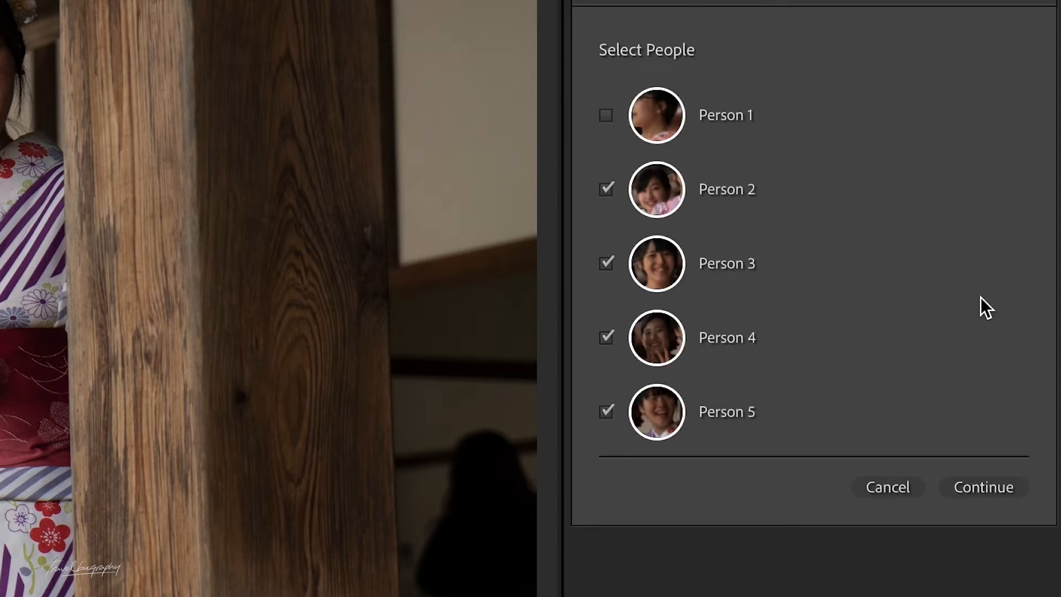
{"action": "left_click", "coordinate": [989, 487]}
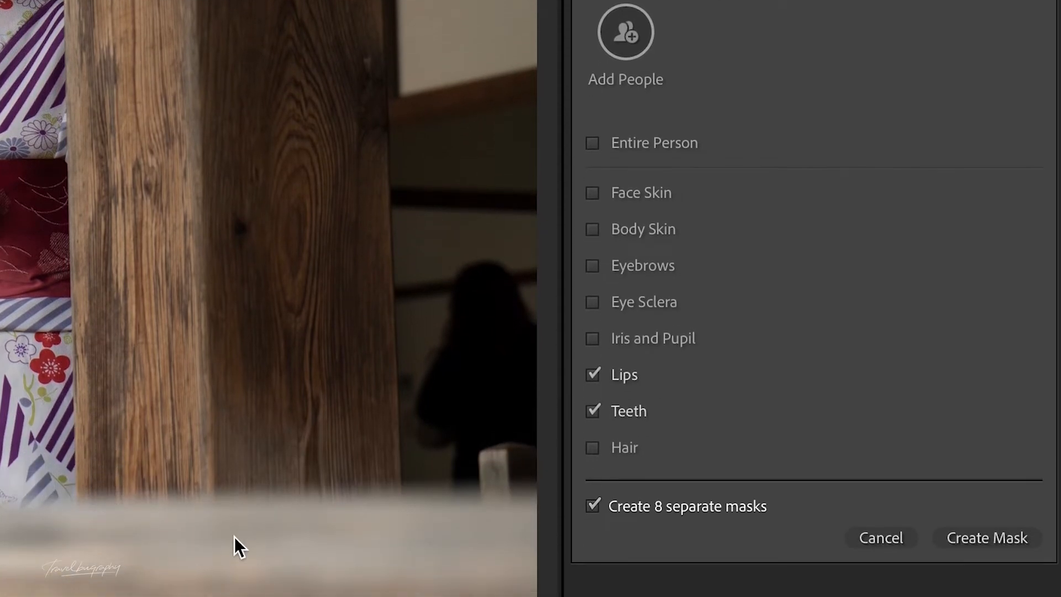
- Add Iris and Pupil and Face Skin to the parts masked for the selected people
{"action": "left_click", "coordinate": [592, 339]}
{"action": "left_click", "coordinate": [590, 229]}
{"action": "left_click", "coordinate": [591, 231]}
{"action": "left_click", "coordinate": [591, 192]}
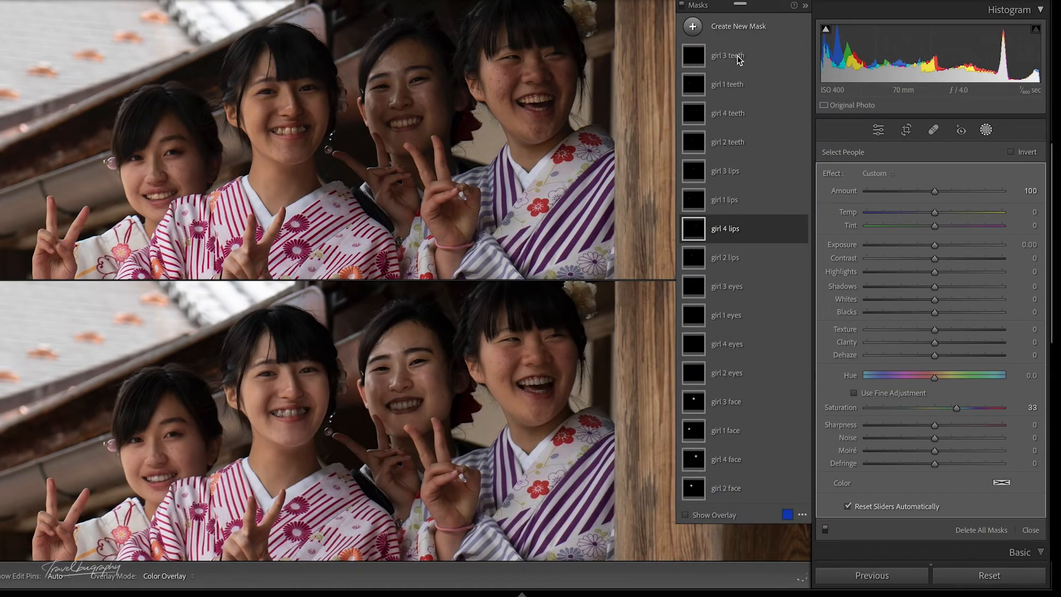
- Set the Temp of the girl 1 teeth mask to -38 to whiten the teeth
{"action": "mouse_move", "coordinate": [738, 59]}
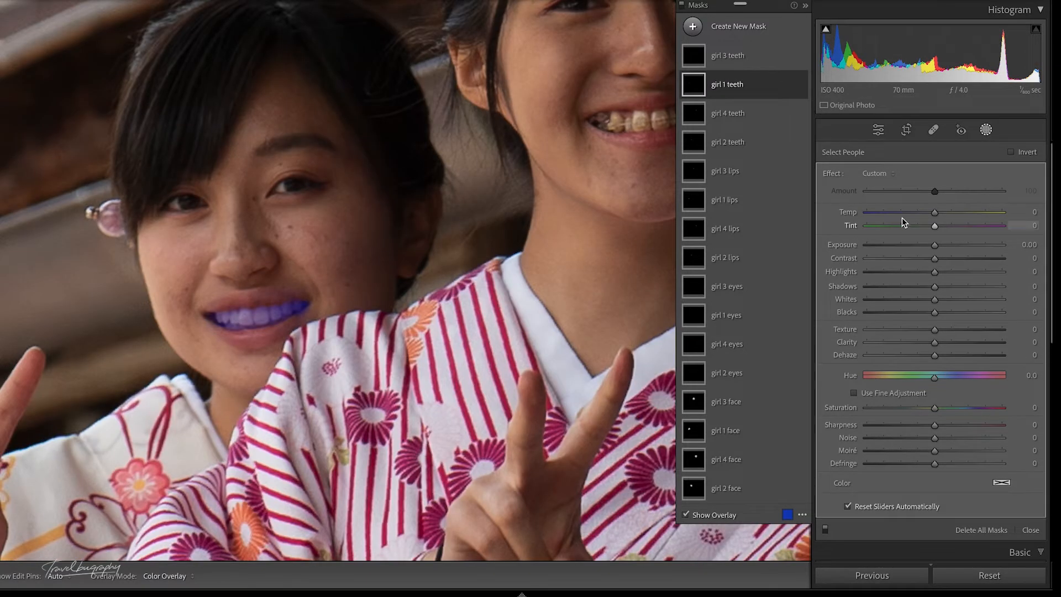
{"action": "left_click", "coordinate": [910, 213]}
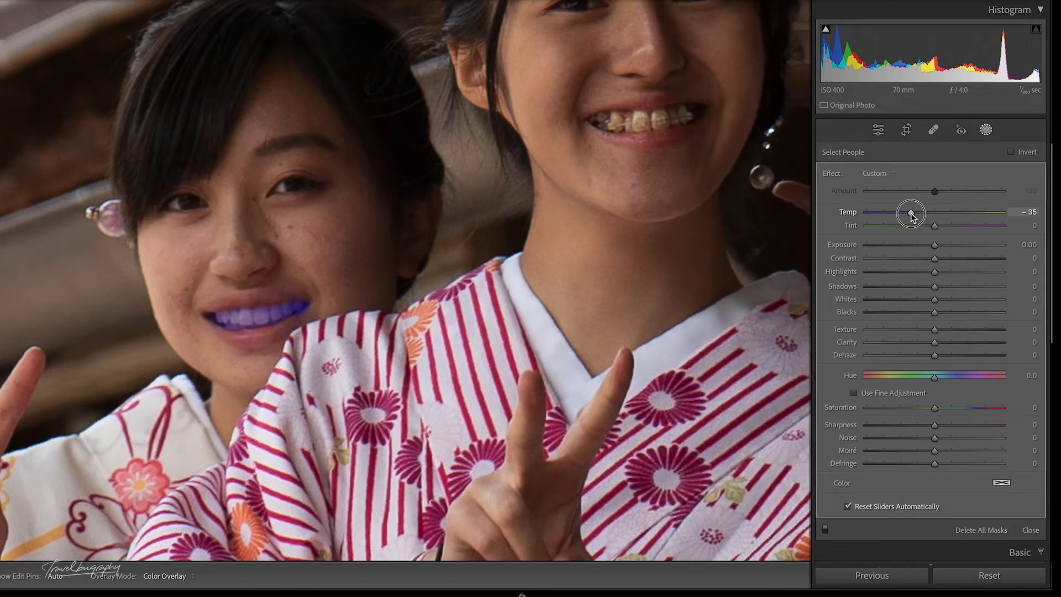
{"action": "left_click_drag", "start_coordinate": [912, 216], "coordinate": [909, 218]}
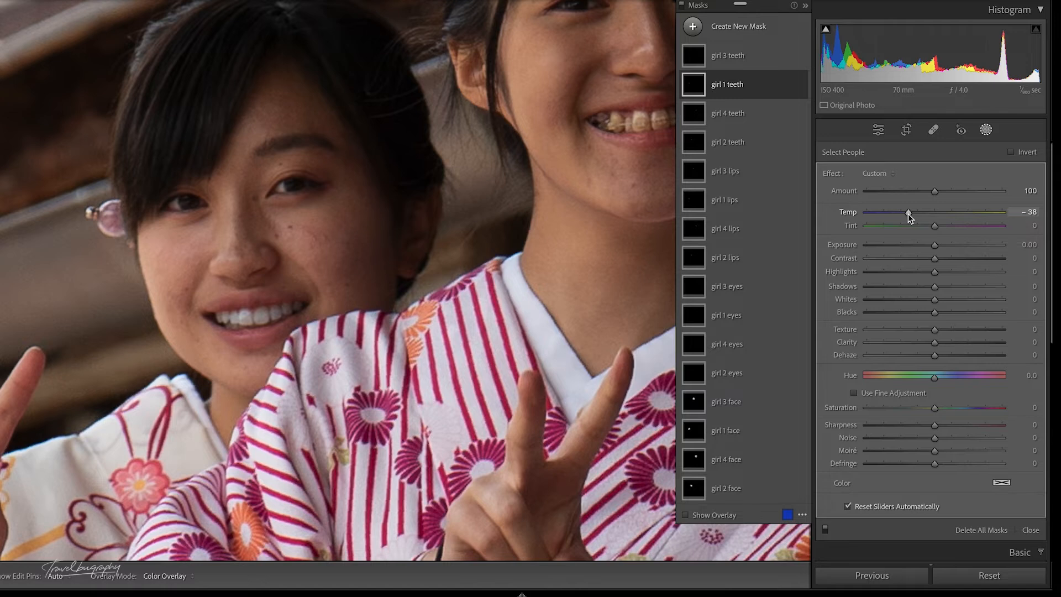
- Set Shadows to 28 on the girl 3 face mask and toggle the mask overlay
{"action": "key", "text": "z"}
{"action": "left_click", "coordinate": [734, 407]}
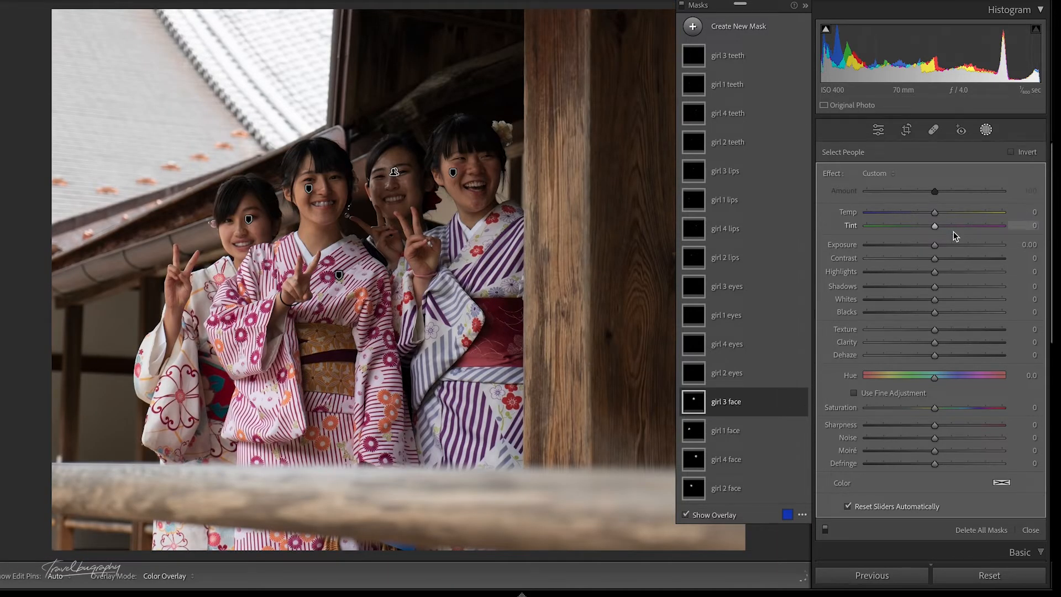
{"action": "mouse_move", "coordinate": [941, 288]}
{"action": "left_mouse_down"}
{"action": "mouse_move", "coordinate": [961, 288]}
{"action": "mouse_move", "coordinate": [953, 292]}
{"action": "left_mouse_up"}
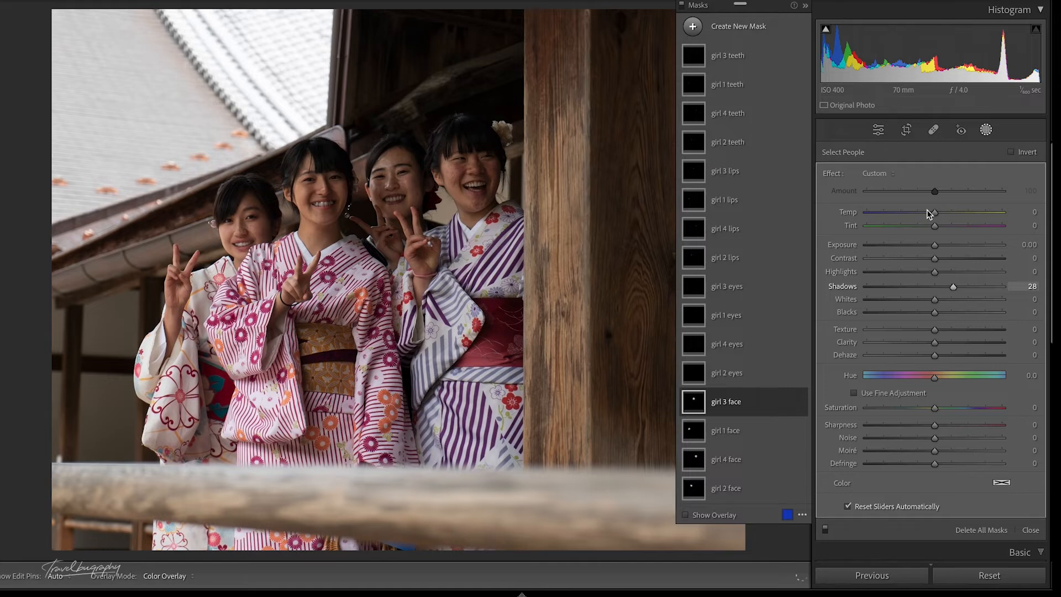
{"action": "left_click", "coordinate": [683, 514]}
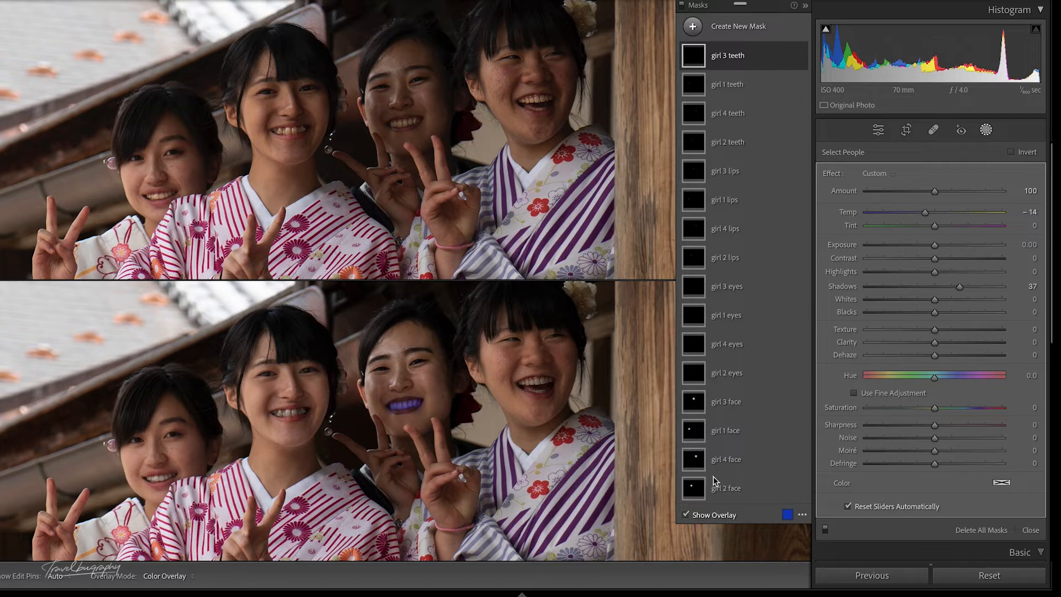
- Lower the Texture on the girl 4 face mask and raise the Shadows on the girl 4 eyes mask
{"action": "left_click", "coordinate": [756, 462]}
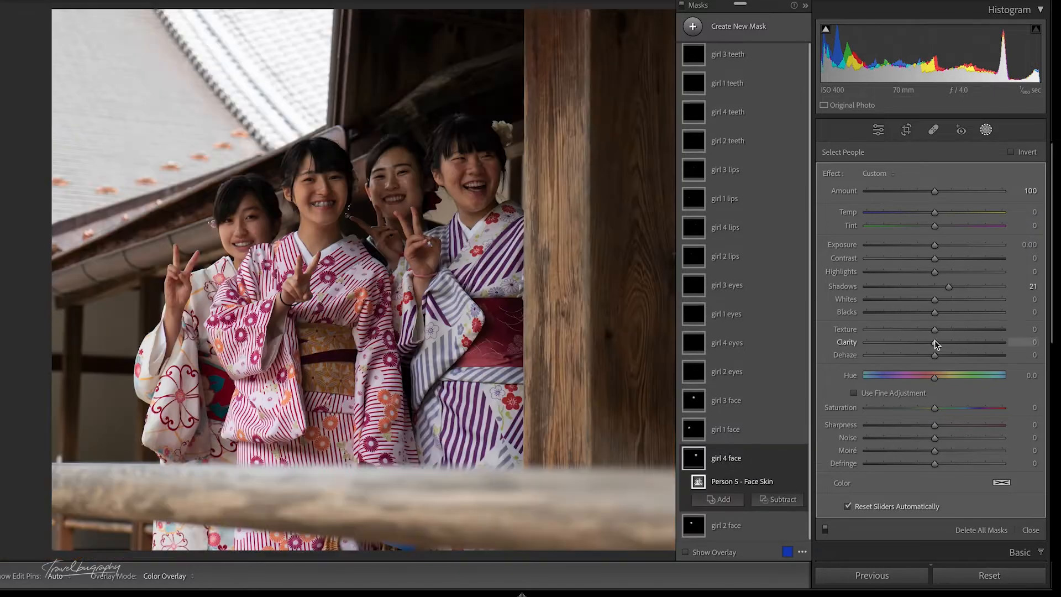
{"action": "left_click_drag", "start_coordinate": [934, 329], "coordinate": [911, 335]}
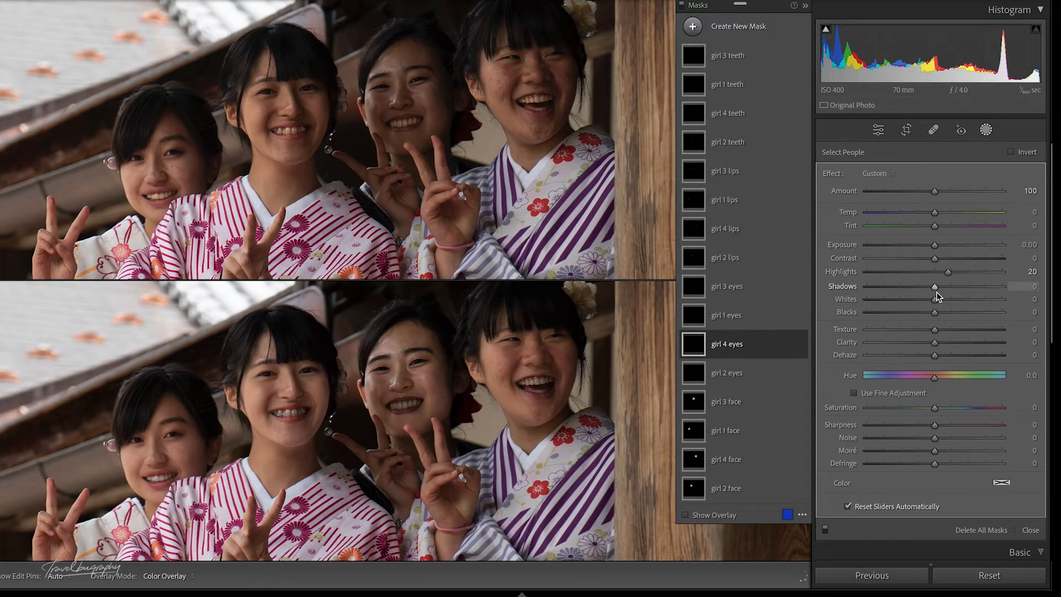
{"action": "left_click_drag", "start_coordinate": [934, 288], "coordinate": [953, 289]}
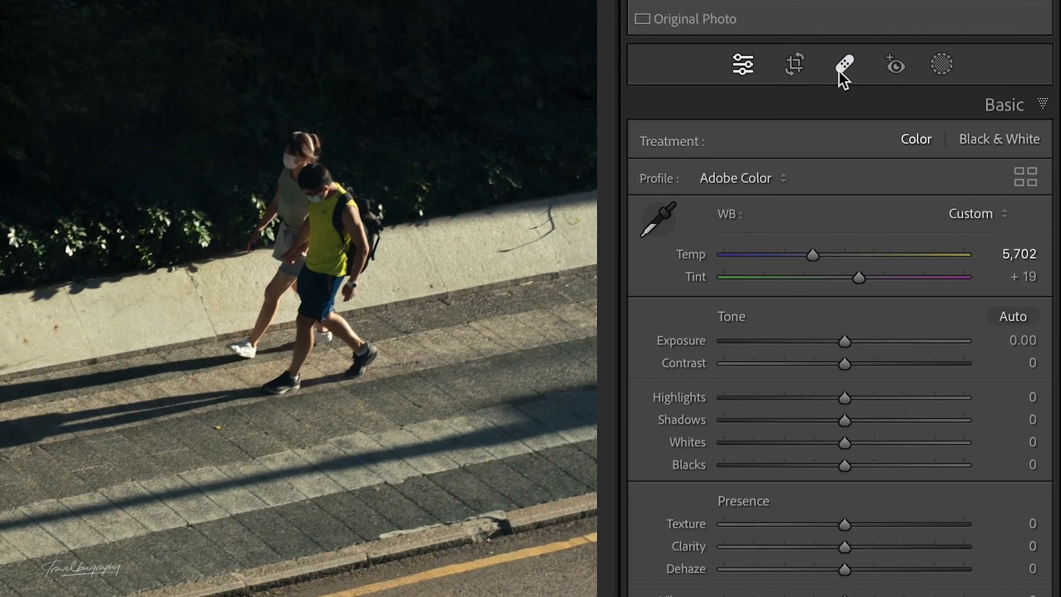
- Remove the road signs and their pole beside the pavement with the healing tool's Content-Aware Remove mode at 100 opacity
{"action": "left_click", "coordinate": [875, 93]}
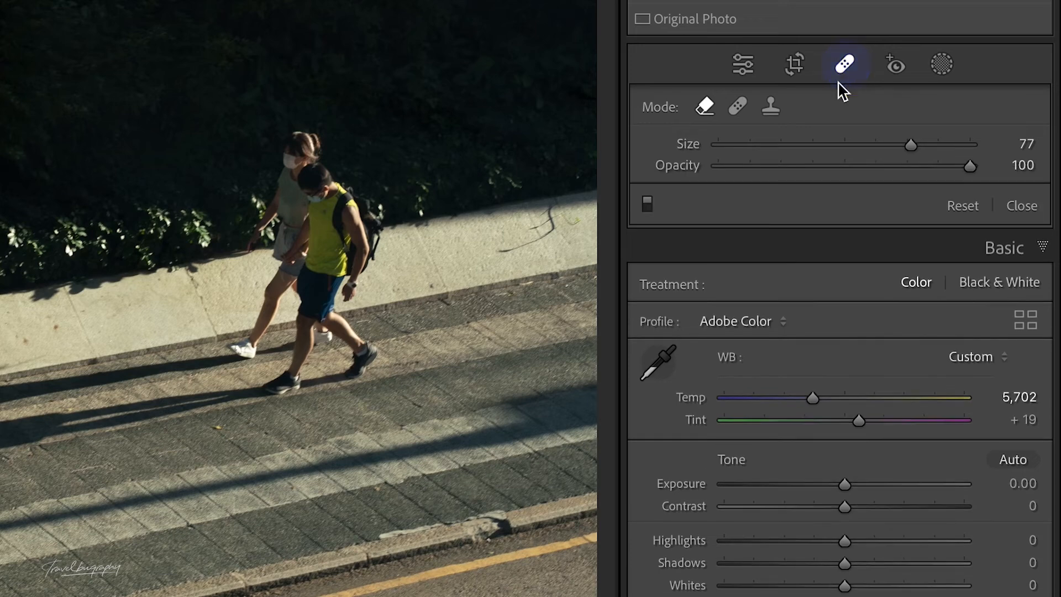
{"action": "left_click", "coordinate": [703, 108]}
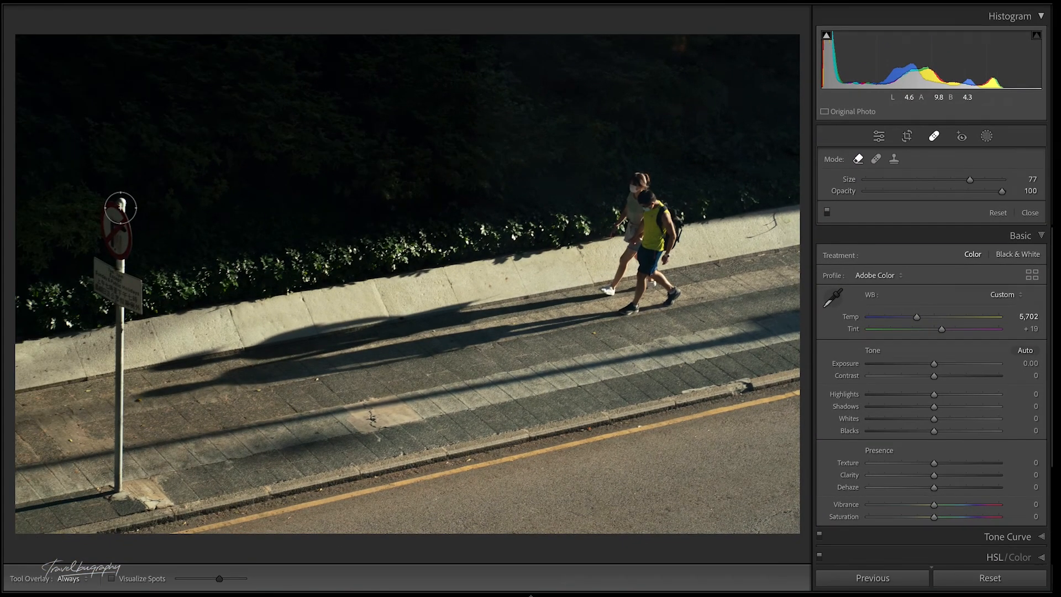
{"action": "mouse_move", "coordinate": [120, 207]}
{"action": "left_mouse_down"}
{"action": "mouse_move", "coordinate": [119, 264]}
{"action": "mouse_move", "coordinate": [102, 256]}
{"action": "mouse_move", "coordinate": [102, 283]}
{"action": "mouse_move", "coordinate": [131, 301]}
{"action": "mouse_move", "coordinate": [136, 273]}
{"action": "mouse_move", "coordinate": [118, 309]}
{"action": "left_mouse_up"}
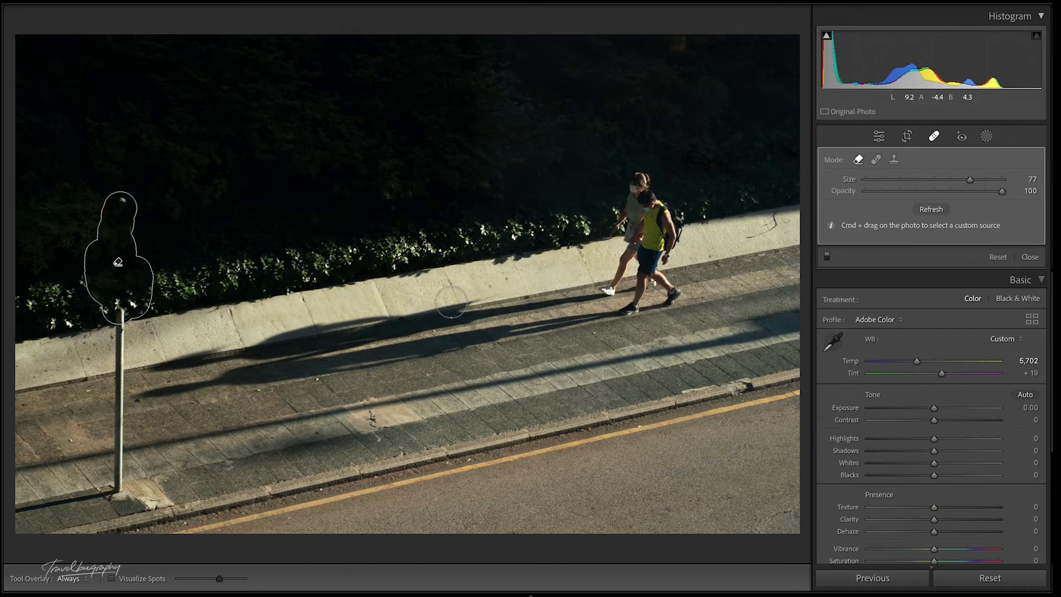
{"action": "left_click_drag", "start_coordinate": [968, 180], "coordinate": [941, 182]}
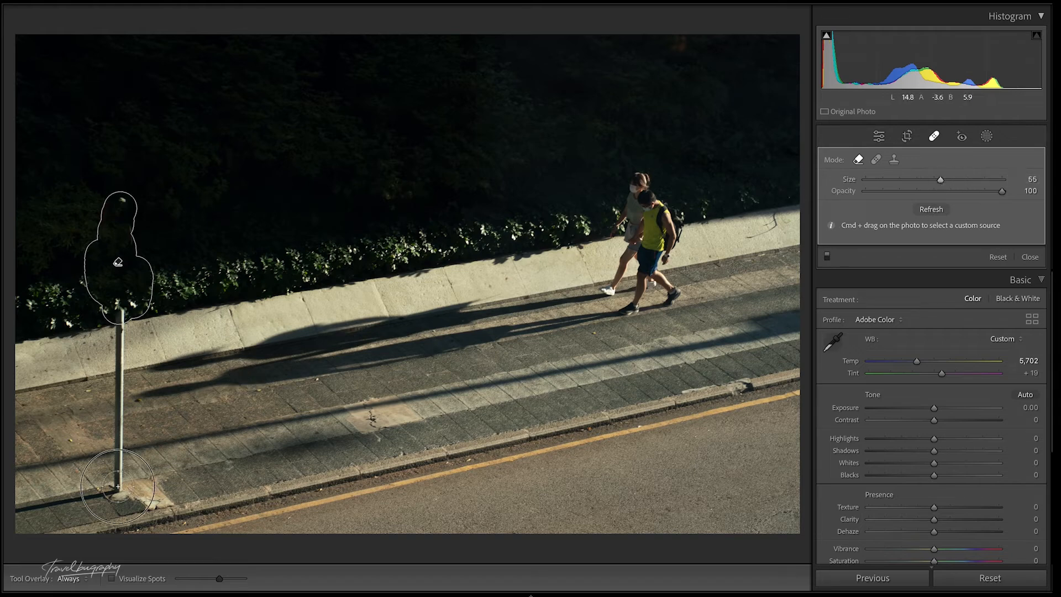
{"action": "left_click_drag", "start_coordinate": [117, 486], "coordinate": [122, 311]}
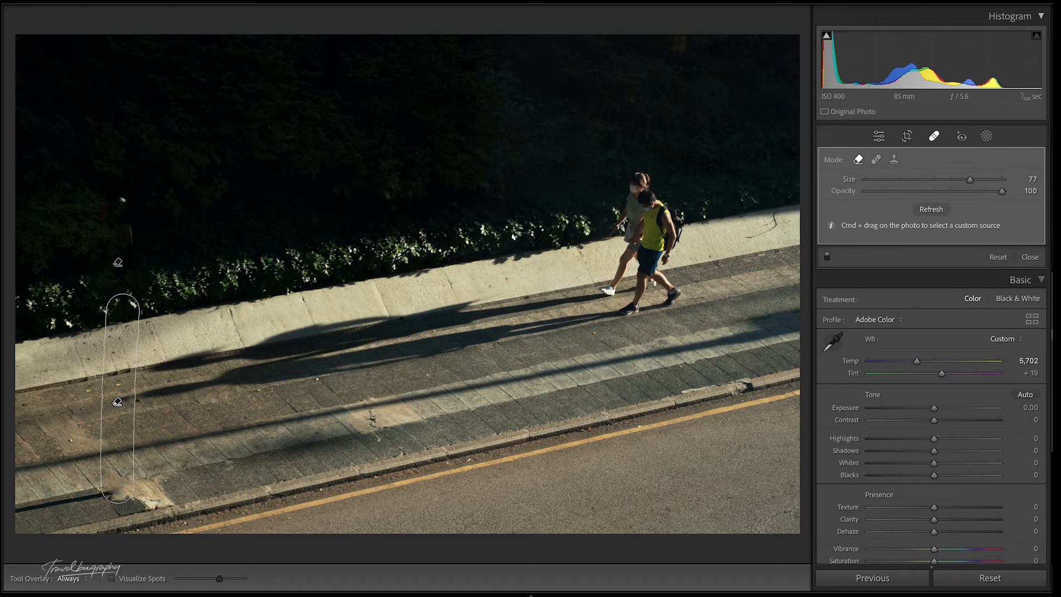
- Remove the pole's leftover shadow on the pavement with a Content-Aware Remove brush of size 46, refresh the fill and close the healing tool
{"action": "left_click_drag", "start_coordinate": [926, 178], "coordinate": [927, 181]}
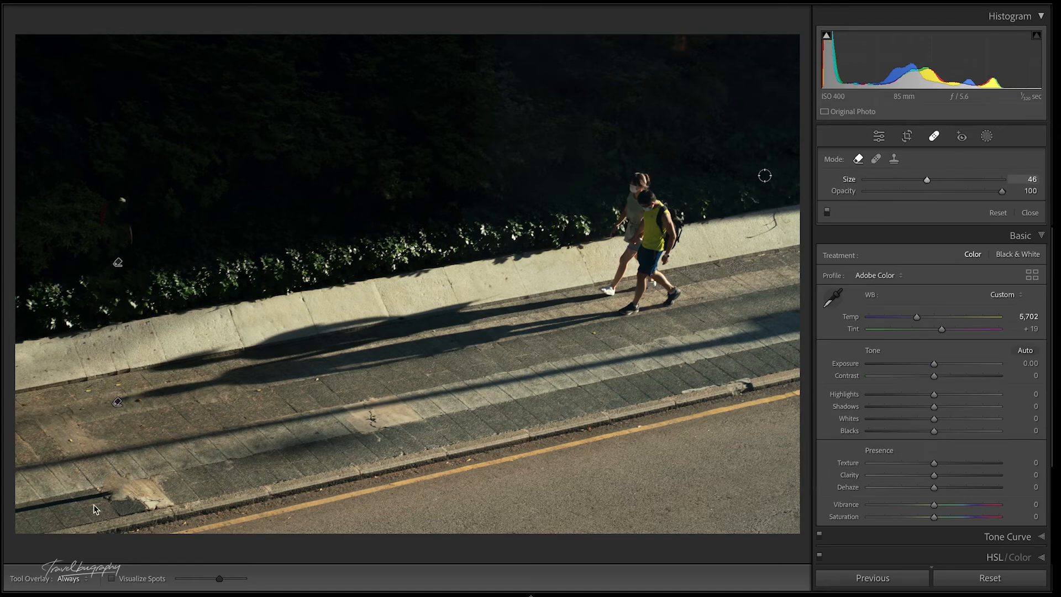
{"action": "left_click_drag", "start_coordinate": [20, 512], "coordinate": [113, 494]}
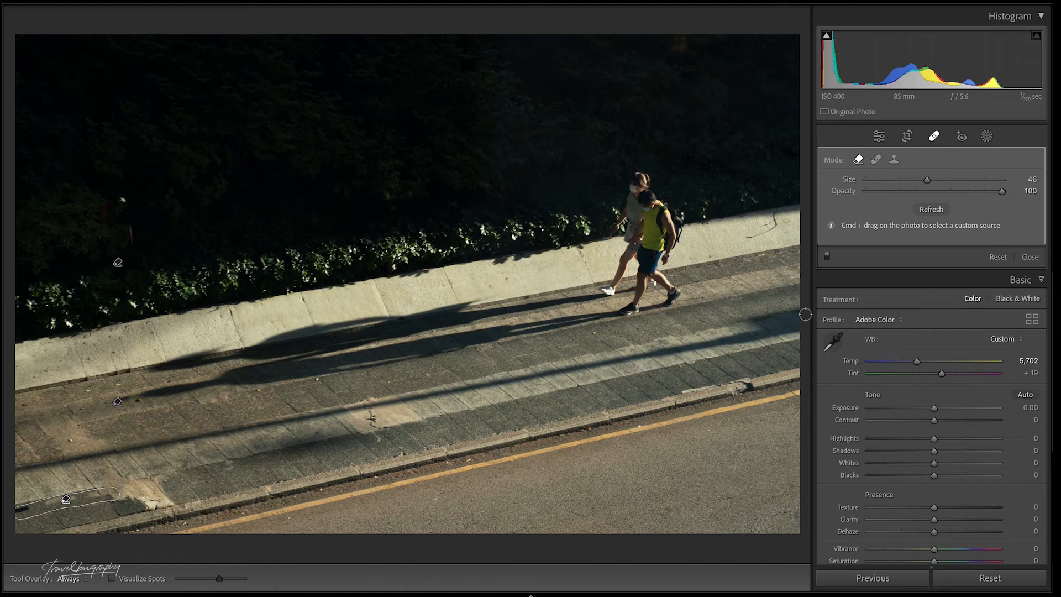
{"action": "left_click", "coordinate": [932, 211]}
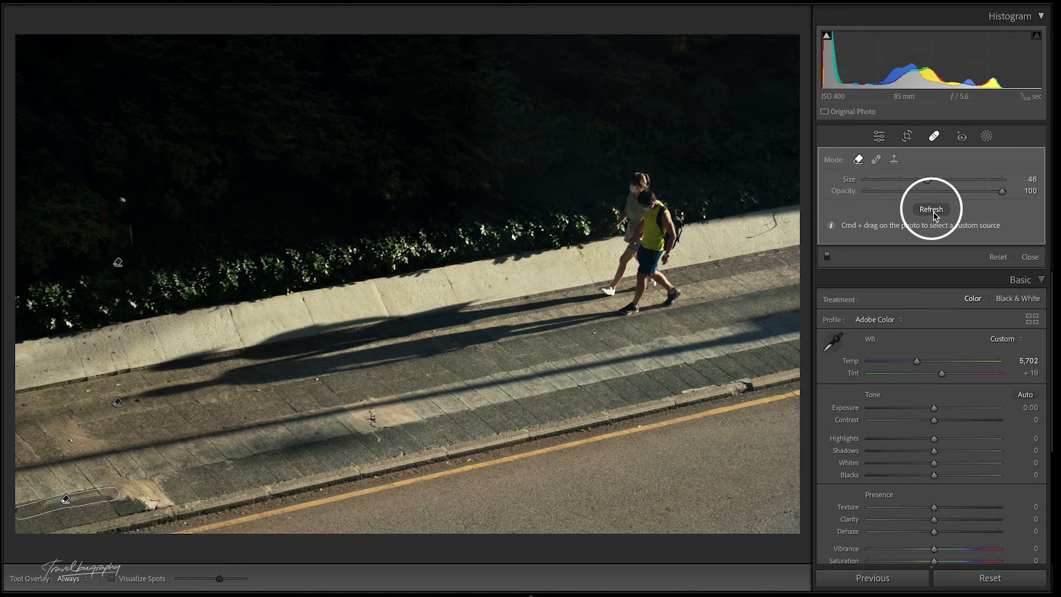
{"action": "left_click", "coordinate": [1026, 257]}
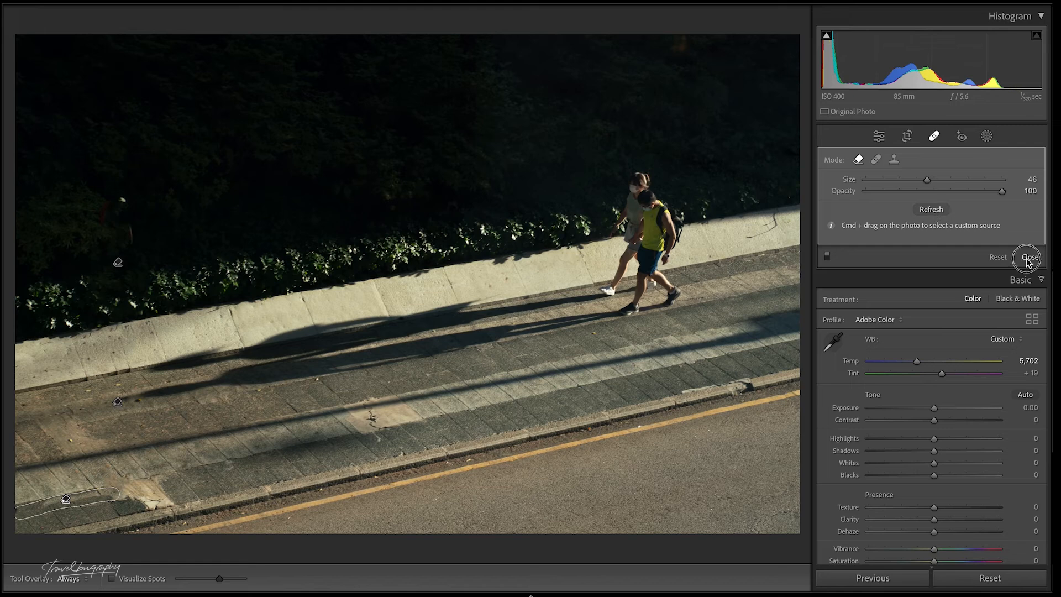
- Clone dark foliage over the bright remnant of the removed sign with size 46 and feather 18, and close the healing tool
{"action": "left_click", "coordinate": [930, 136]}
{"action": "left_click", "coordinate": [894, 159]}
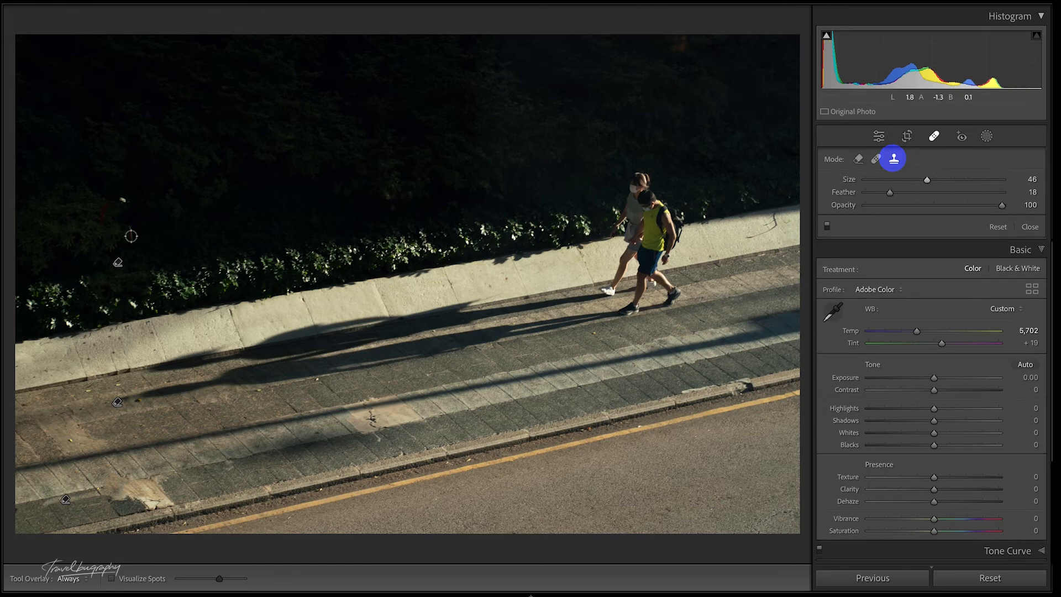
{"action": "left_click_drag", "start_coordinate": [133, 183], "coordinate": [118, 200]}
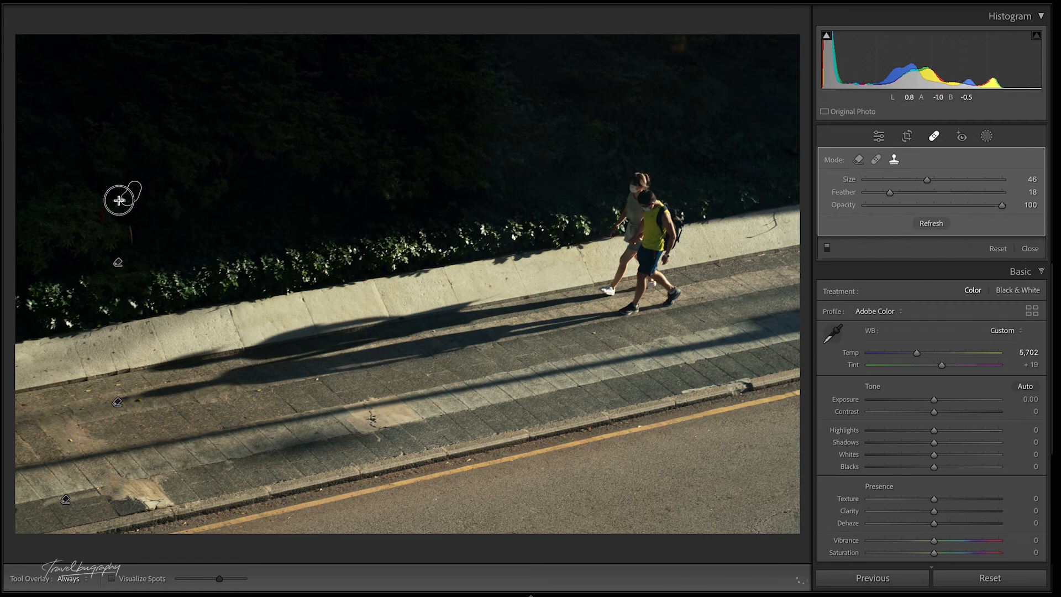
{"action": "left_click", "coordinate": [1029, 248]}
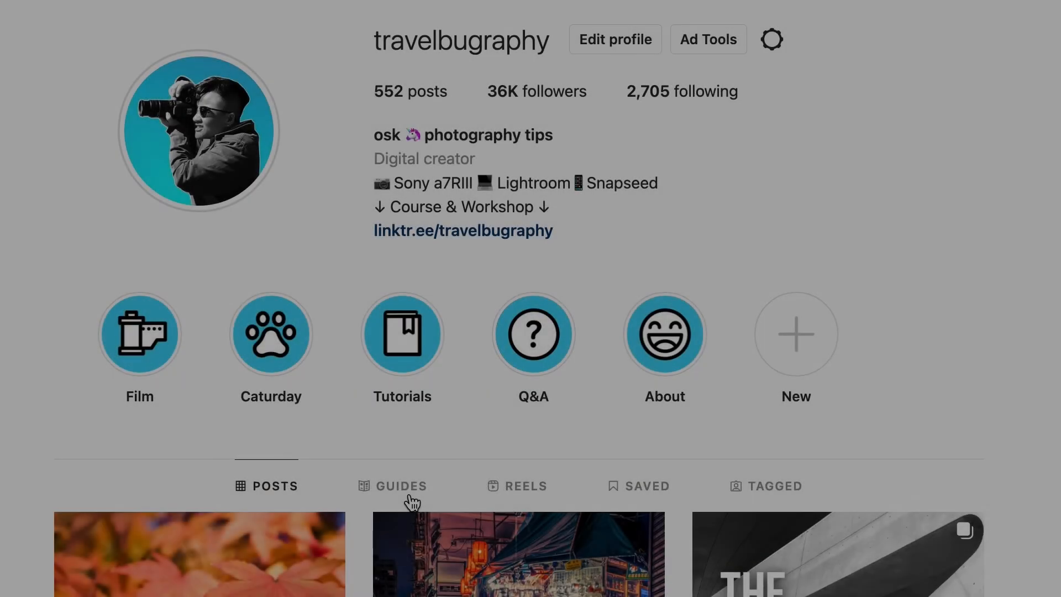
- Switch to Instagram and browse the profile's Guides, including the posts in More Photography Tips
{"action": "left_click", "coordinate": [409, 499]}
{"action": "scroll", "coordinate": [964, 339], "scroll_direction": "down", "scroll_amount": 3}
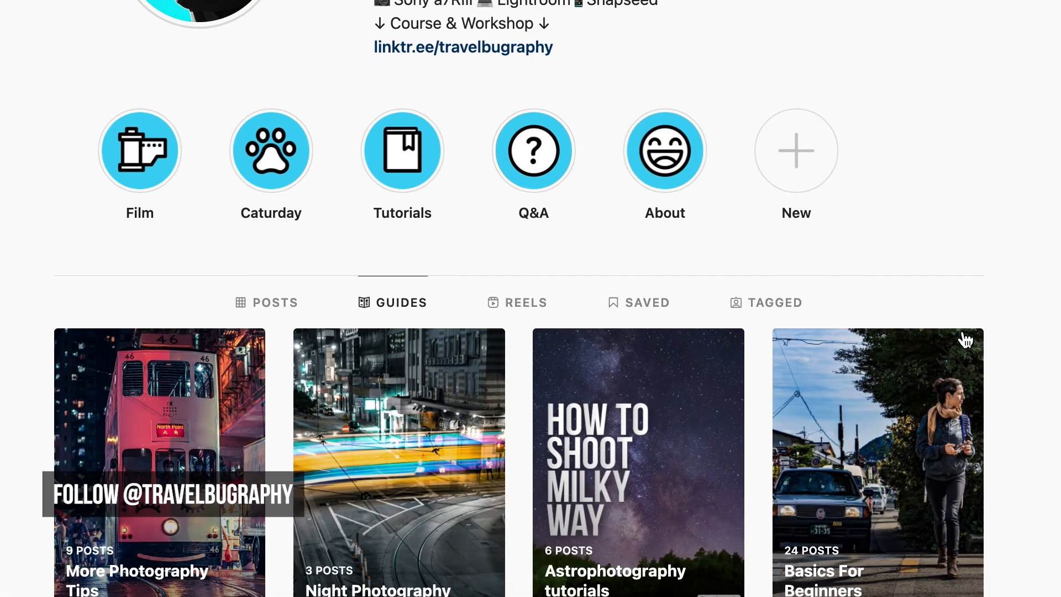
{"action": "scroll", "coordinate": [964, 338], "scroll_direction": "down", "scroll_amount": 2}
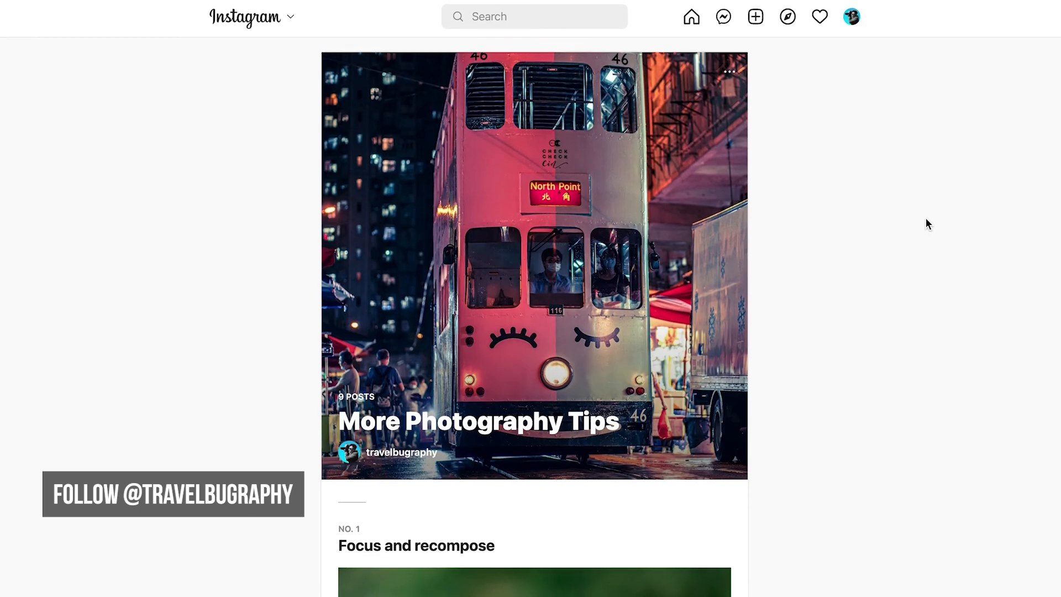
{"action": "scroll", "coordinate": [925, 219], "scroll_direction": "down", "scroll_amount": 10}
{"action": "scroll", "coordinate": [927, 220], "scroll_direction": "down", "scroll_amount": 14}
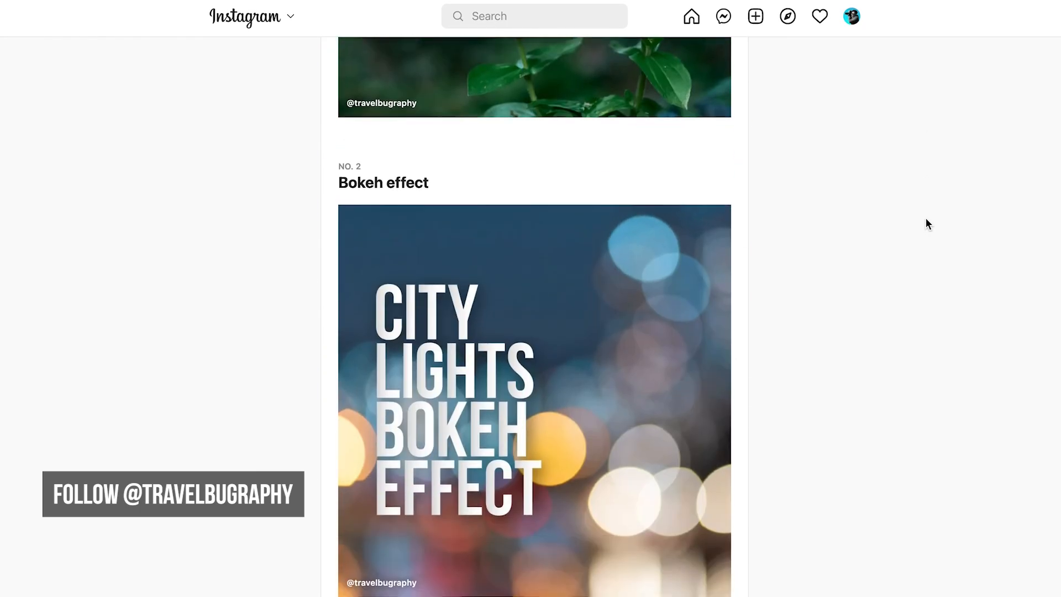